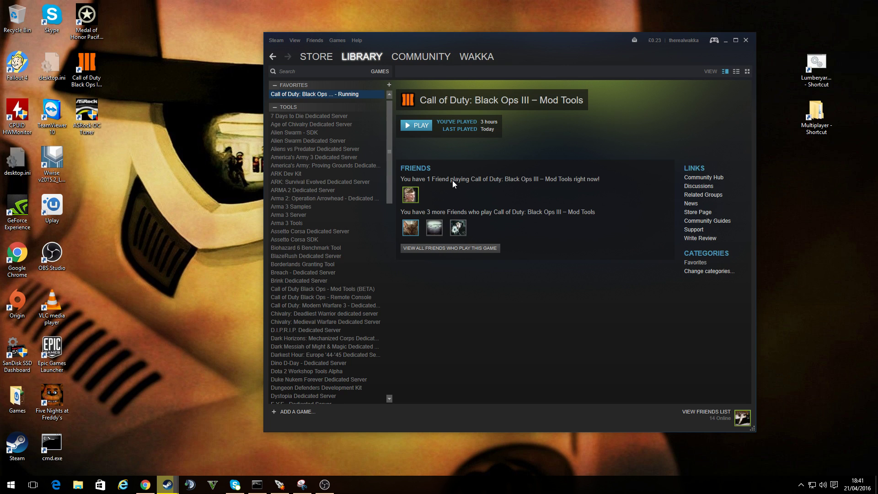
Step: Launch Call of Duty: Black Ops III – Mod Tools and bring the Mod Tools Launcher window to the front
{"action": "left_click", "coordinate": [408, 127]}
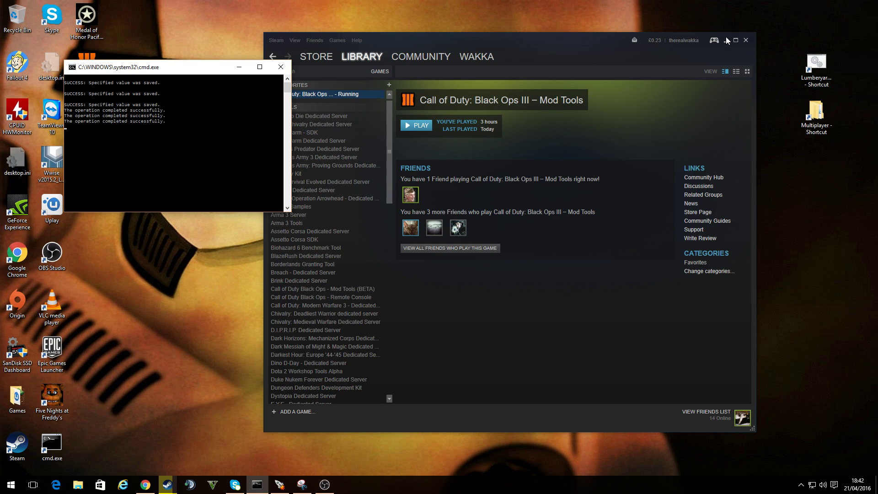
{"action": "left_click", "coordinate": [279, 484]}
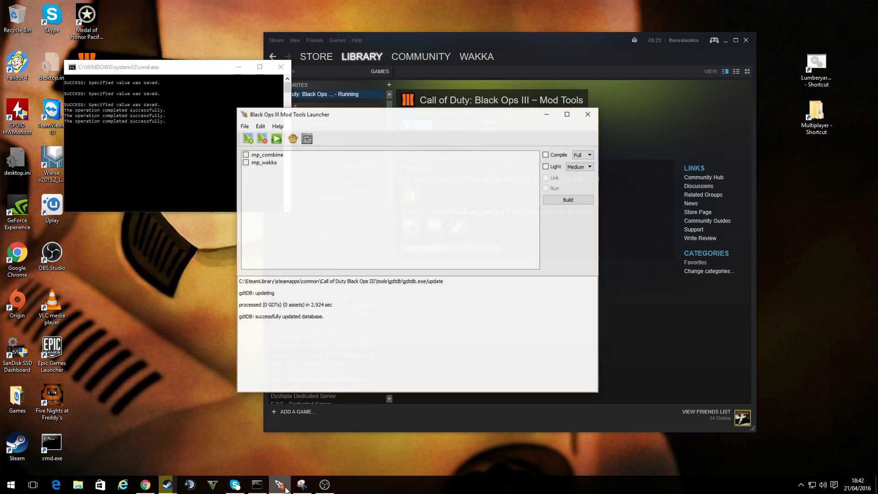
{"action": "left_click_drag", "start_coordinate": [398, 117], "coordinate": [429, 112]}
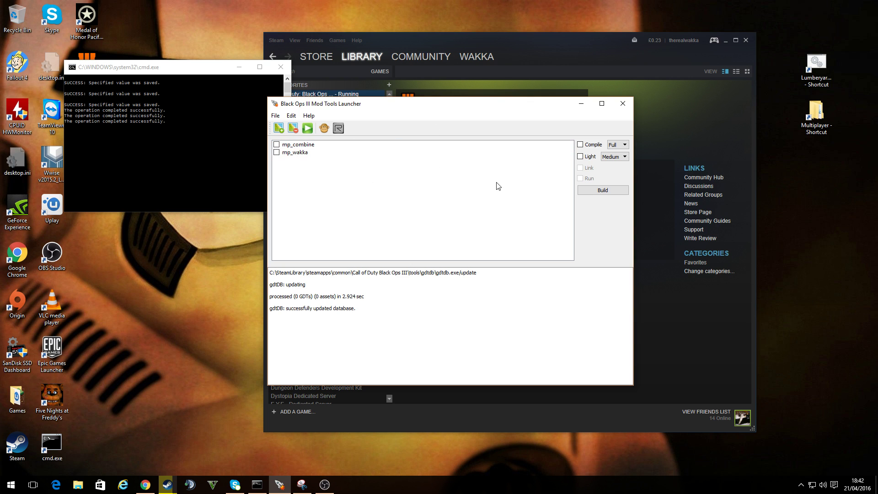
Step: Select the mp_wakka map in the launcher and open it in the Radiant level editor
{"action": "left_click", "coordinate": [324, 129]}
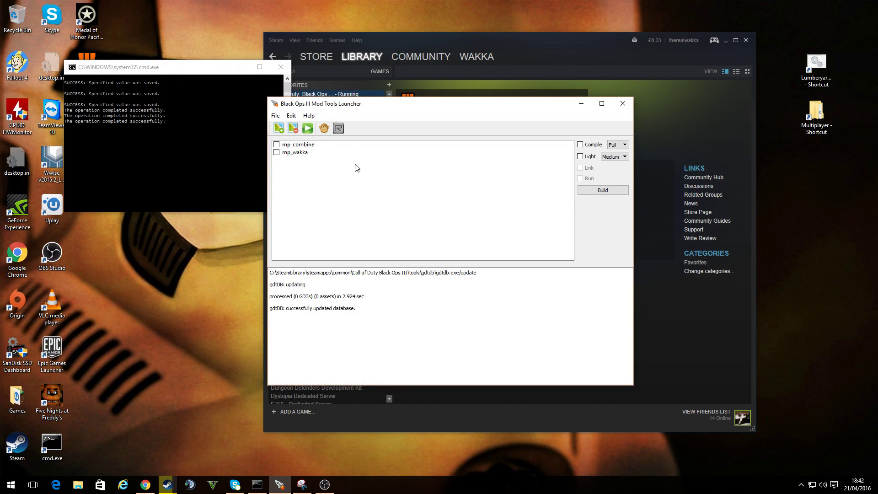
{"action": "left_click", "coordinate": [310, 153]}
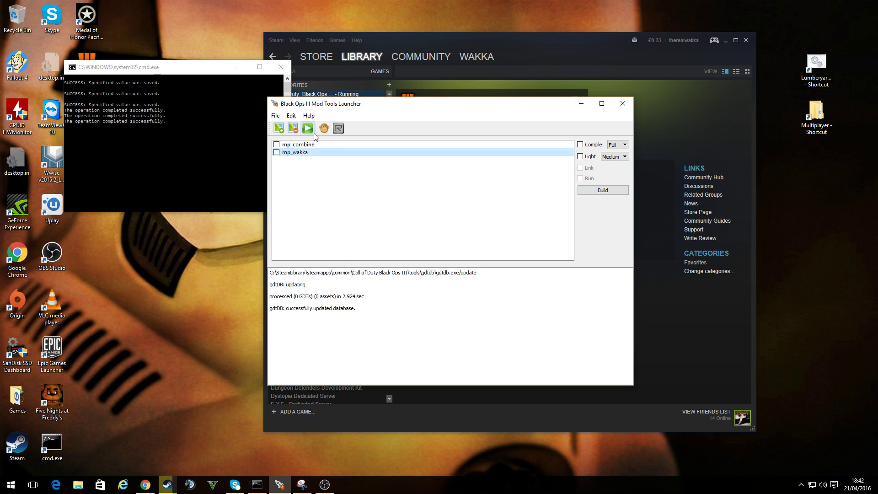
{"action": "left_click", "coordinate": [338, 129]}
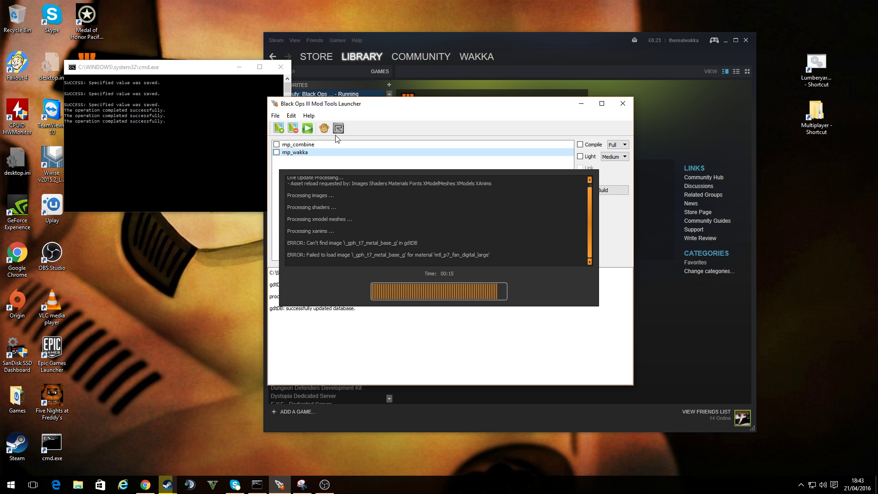
{"action": "left_click", "coordinate": [338, 128]}
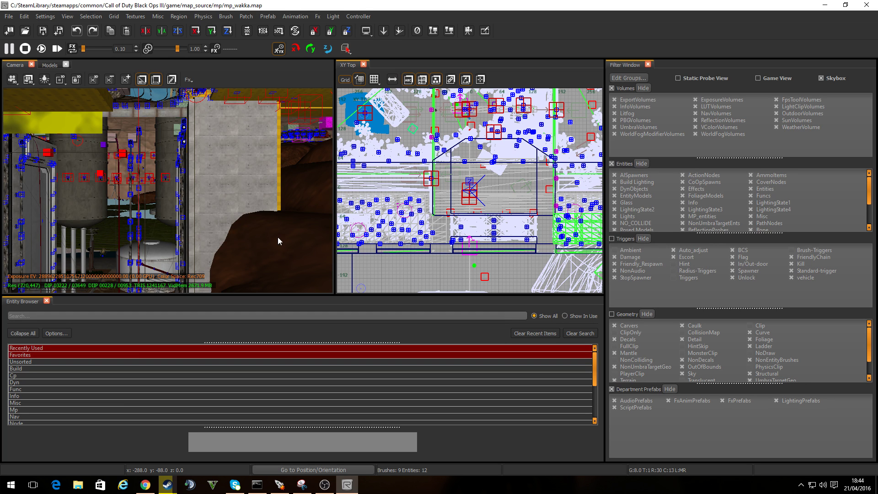
Step: Toggle the Filter Window off and on, and look through its Entities and Geometry filter groups
{"action": "key", "text": "f"}
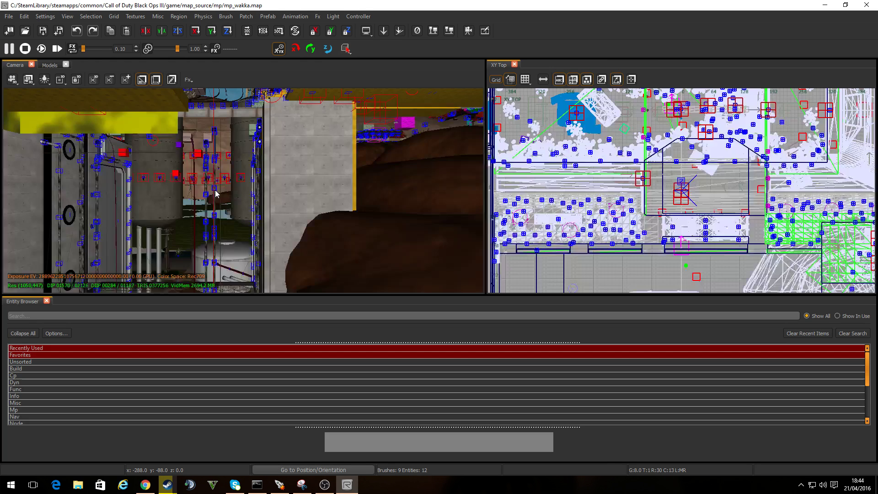
{"action": "key", "text": "f"}
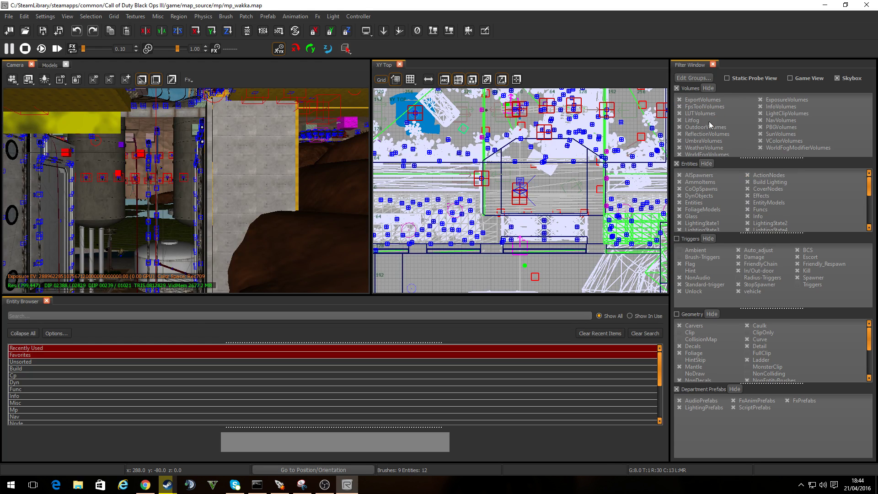
{"action": "scroll", "coordinate": [731, 208], "scroll_direction": "down", "scroll_amount": 3}
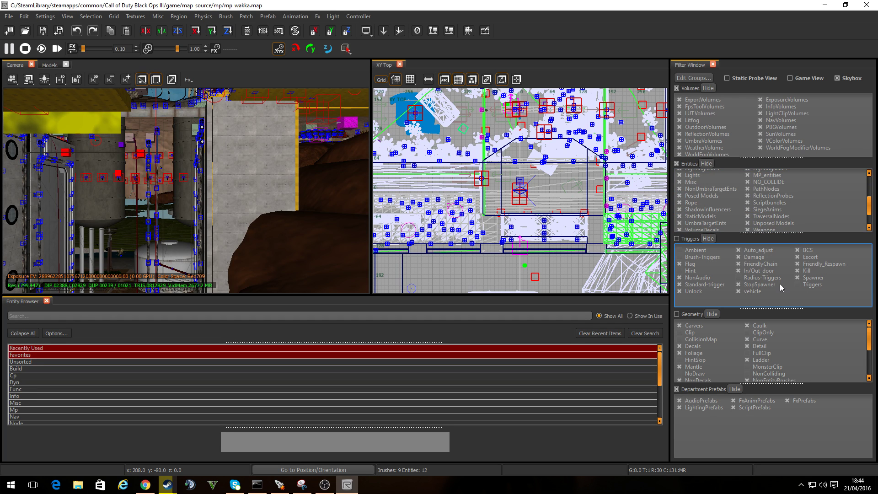
{"action": "scroll", "coordinate": [799, 369], "scroll_direction": "down", "scroll_amount": 3}
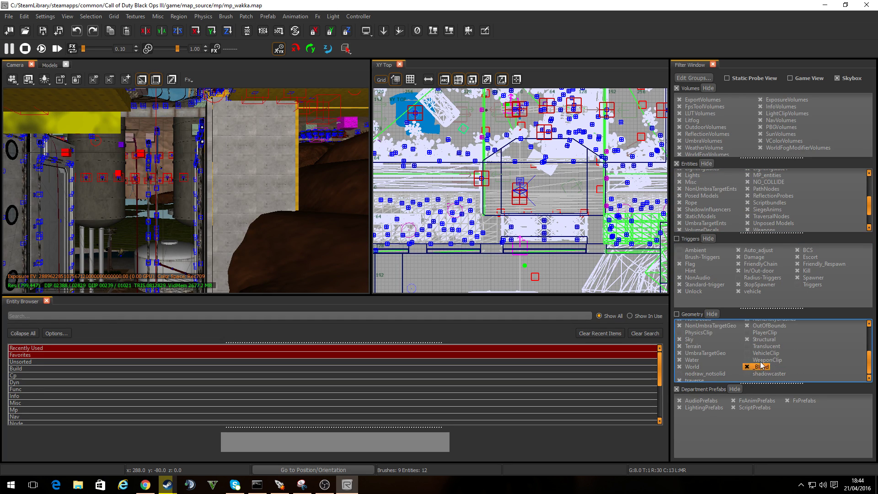
{"action": "scroll", "coordinate": [776, 350], "scroll_direction": "up", "scroll_amount": 3}
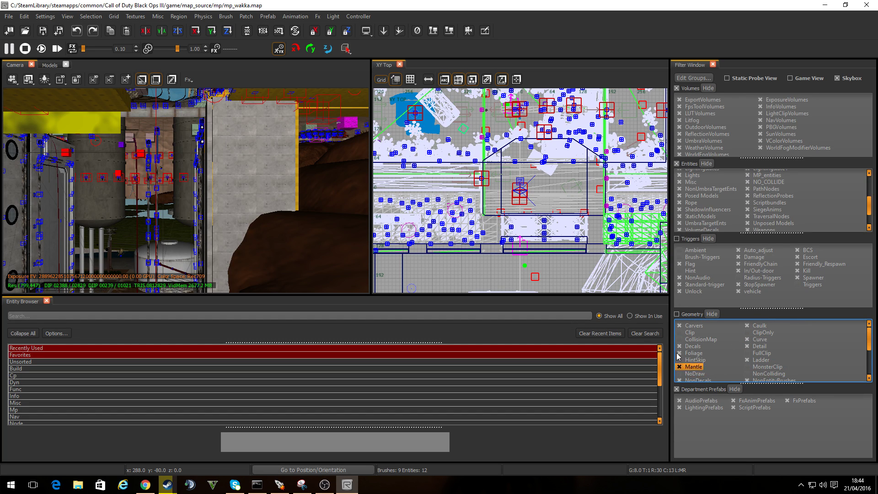
Step: Fly the camera around the mp_wakka map to examine its surroundings, streets and central building area
{"action": "key", "text": "d"}
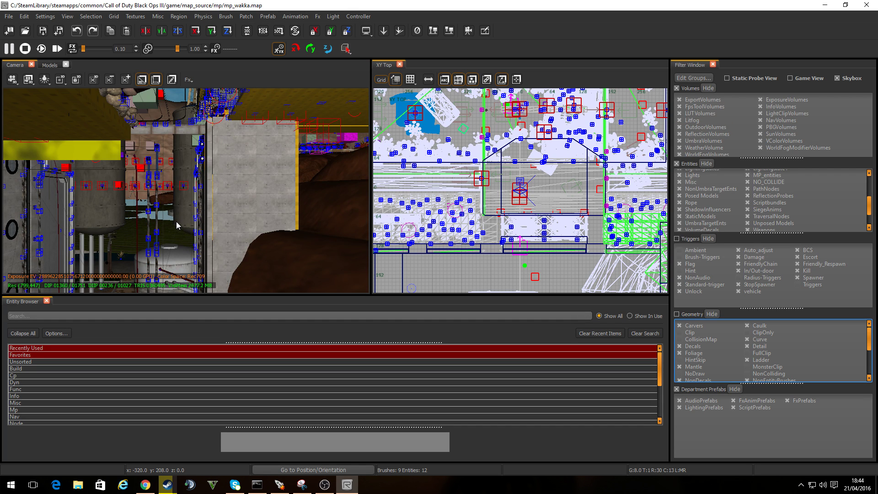
{"action": "mouse_move", "coordinate": [186, 217]}
{"action": "right_mouse_down"}
{"action": "mouse_move", "coordinate": [172, 212]}
{"action": "mouse_move", "coordinate": [187, 235]}
{"action": "mouse_move", "coordinate": [183, 227]}
{"action": "mouse_move", "coordinate": [172, 232]}
{"action": "mouse_move", "coordinate": [210, 239]}
{"action": "mouse_move", "coordinate": [222, 231]}
{"action": "mouse_move", "coordinate": [219, 217]}
{"action": "mouse_move", "coordinate": [236, 230]}
{"action": "mouse_move", "coordinate": [215, 218]}
{"action": "mouse_move", "coordinate": [200, 222]}
{"action": "mouse_move", "coordinate": [197, 207]}
{"action": "right_mouse_up"}
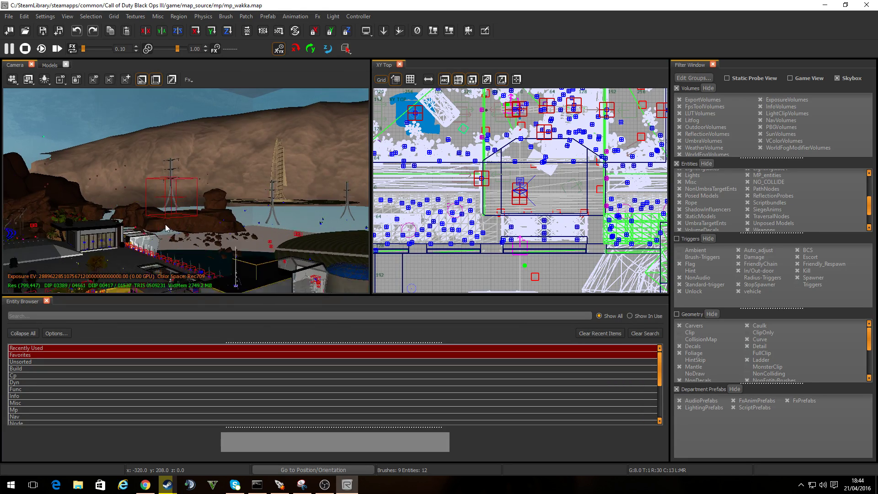
{"action": "scroll", "coordinate": [166, 225], "scroll_direction": "down", "scroll_amount": 8}
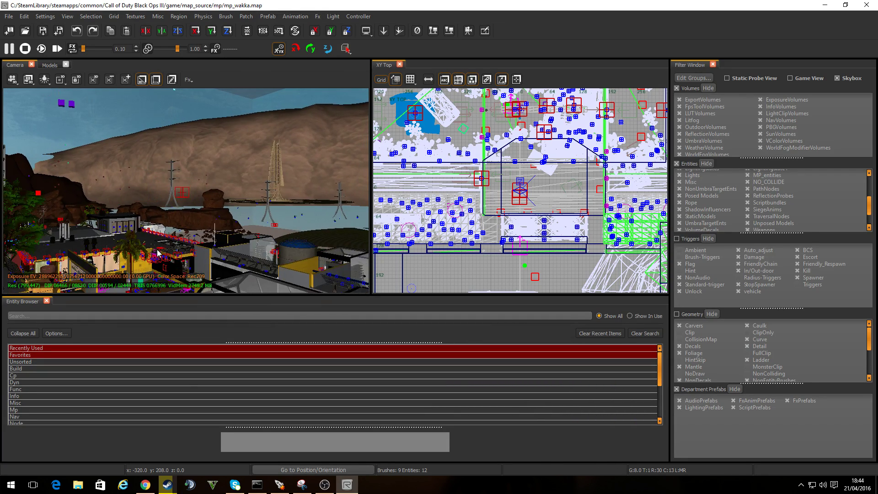
{"action": "right_click_drag", "start_coordinate": [158, 251], "coordinate": [163, 227]}
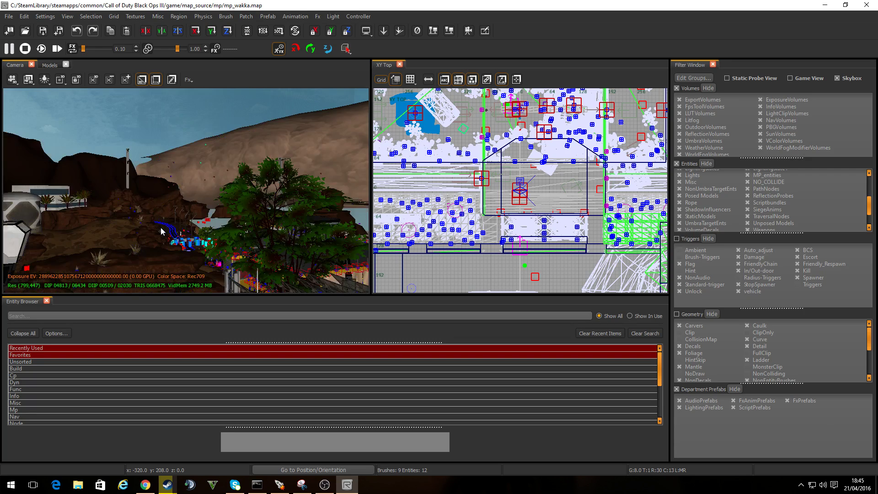
{"action": "key", "text": "d"}
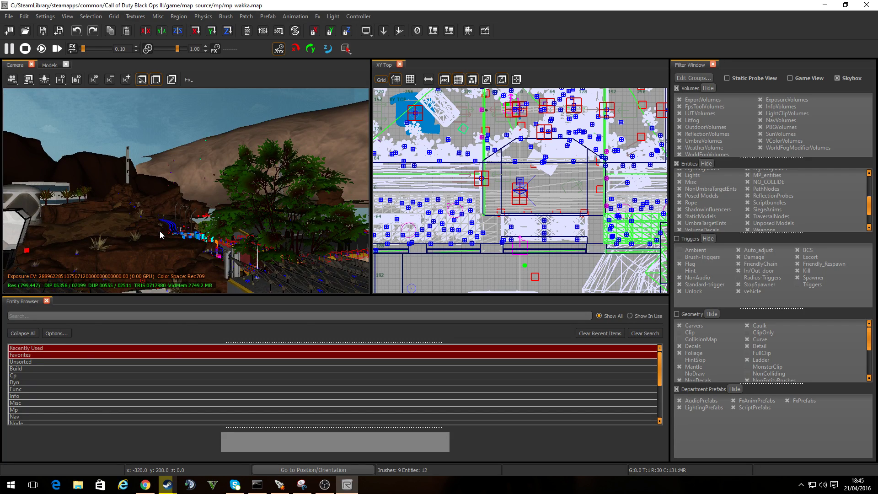
{"action": "scroll", "coordinate": [160, 235], "scroll_direction": "up", "scroll_amount": 10}
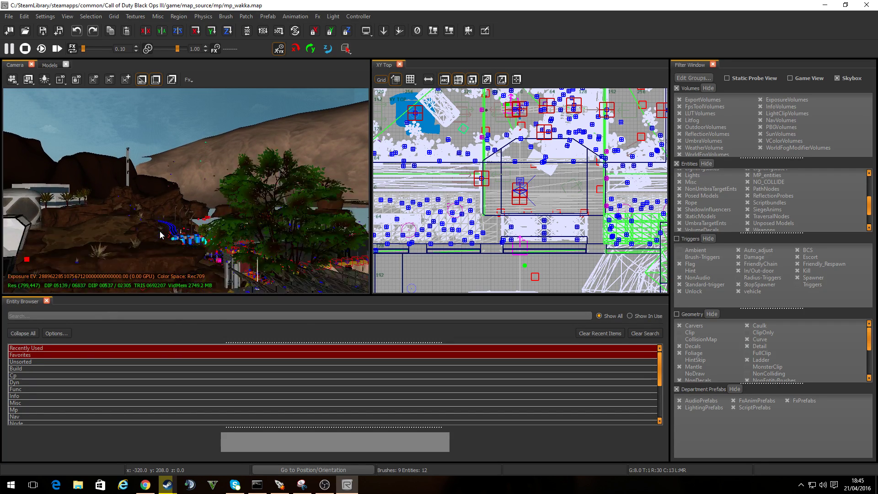
{"action": "key", "text": "c"}
{"action": "key", "text": "d"}
{"action": "mouse_move", "coordinate": [208, 215]}
{"action": "right_mouse_down"}
{"action": "mouse_move", "coordinate": [217, 215]}
{"action": "mouse_move", "coordinate": [225, 255]}
{"action": "mouse_move", "coordinate": [111, 245]}
{"action": "mouse_move", "coordinate": [114, 183]}
{"action": "mouse_move", "coordinate": [214, 221]}
{"action": "mouse_move", "coordinate": [213, 210]}
{"action": "right_mouse_up"}
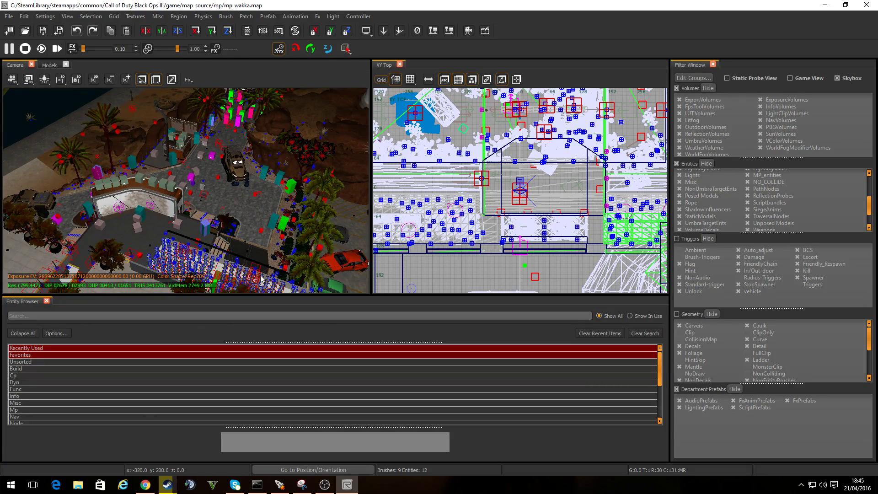
{"action": "right_click_drag", "start_coordinate": [261, 262], "coordinate": [298, 261]}
{"action": "right_click_drag", "start_coordinate": [199, 259], "coordinate": [238, 259]}
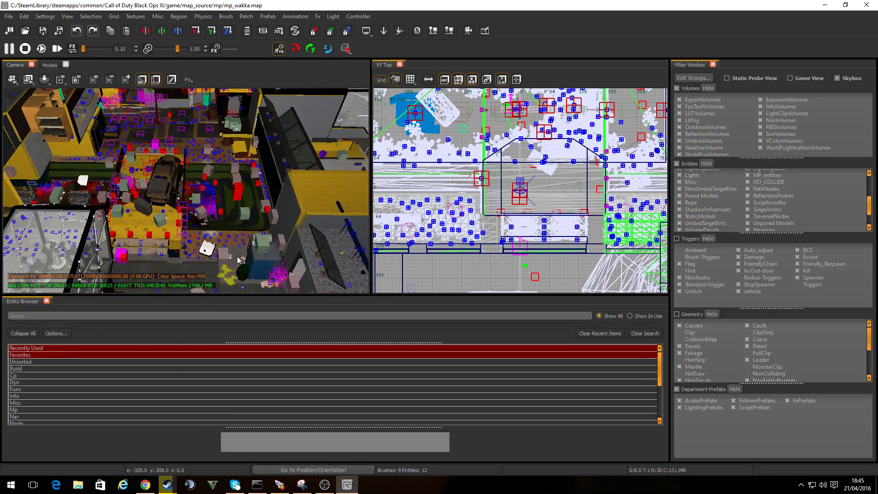
Step: Select the prefab holding the map's geometry at the central area and enter it to edit mp_combine_geo.map
{"action": "left_click", "coordinate": [218, 193], "text": "shift"}
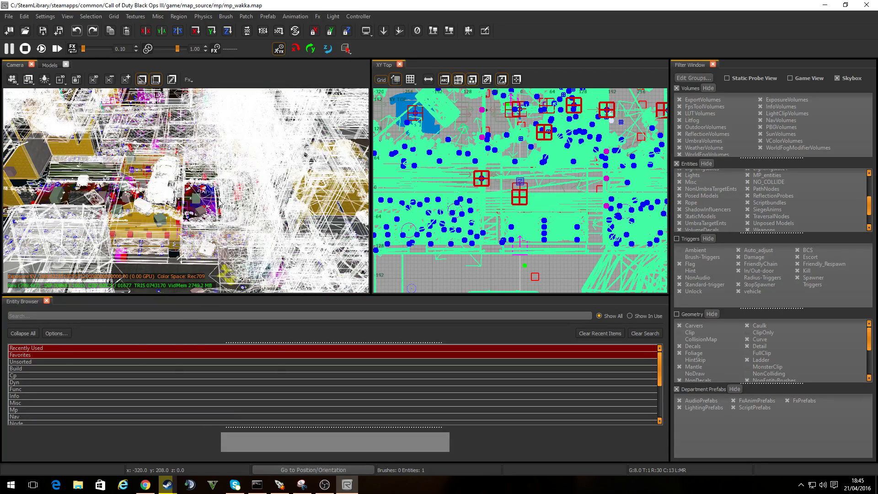
{"action": "right_click_drag", "start_coordinate": [221, 185], "coordinate": [205, 206]}
{"action": "scroll", "coordinate": [205, 207], "scroll_direction": "down", "scroll_amount": 5}
{"action": "scroll", "coordinate": [471, 224], "scroll_direction": "down", "scroll_amount": 6}
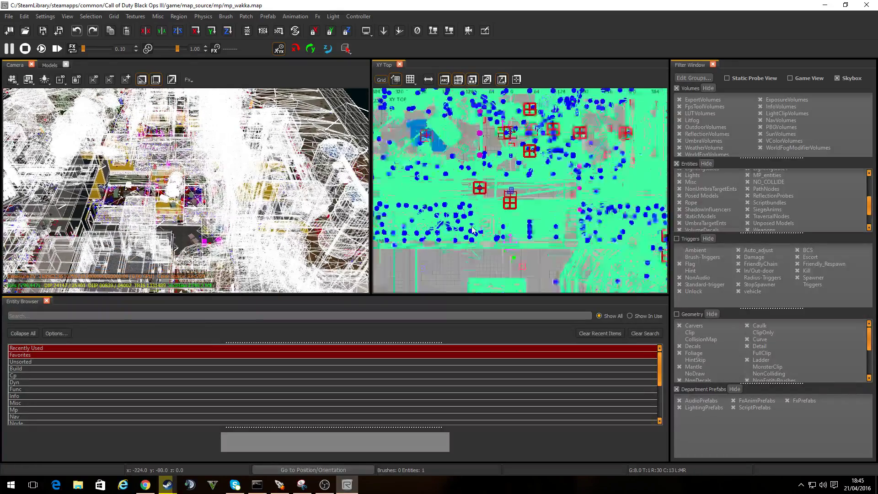
{"action": "scroll", "coordinate": [466, 226], "scroll_direction": "down", "scroll_amount": 5}
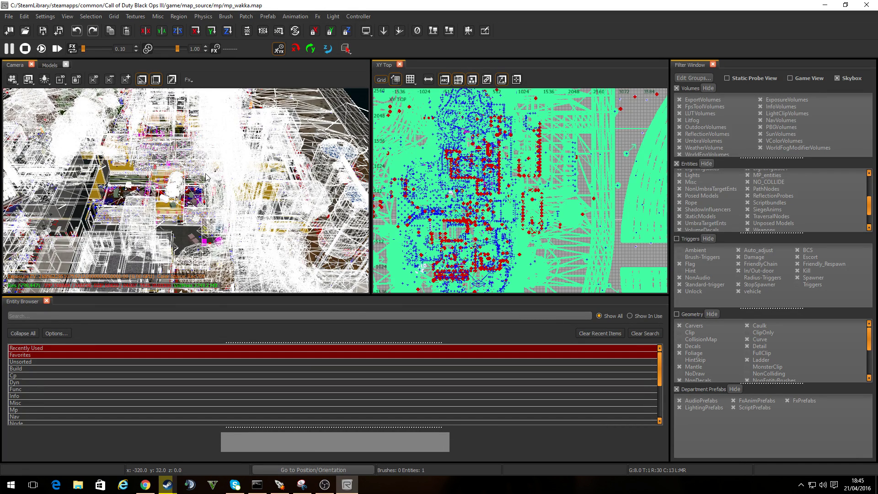
{"action": "right_click", "coordinate": [205, 176]}
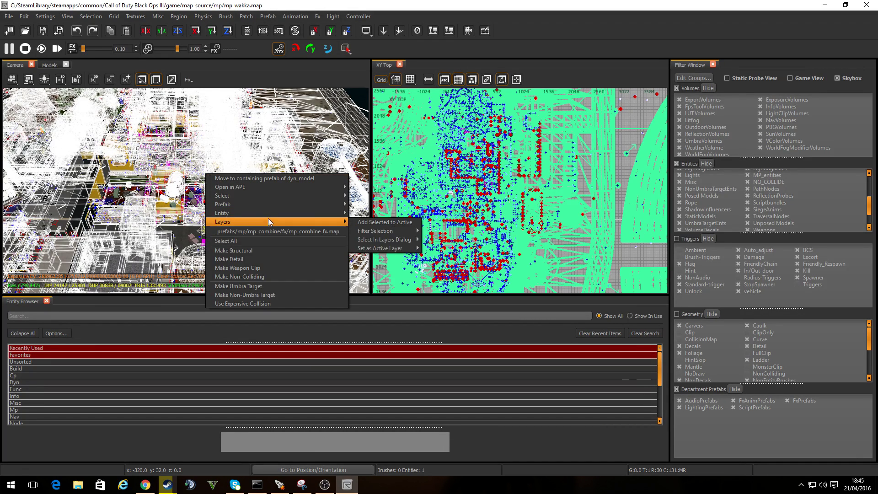
{"action": "mouse_move", "coordinate": [270, 208]}
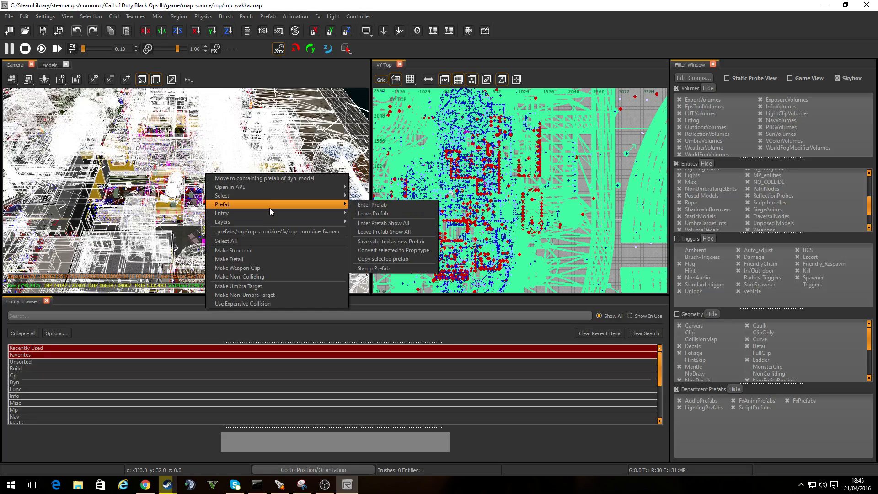
{"action": "left_click", "coordinate": [369, 205]}
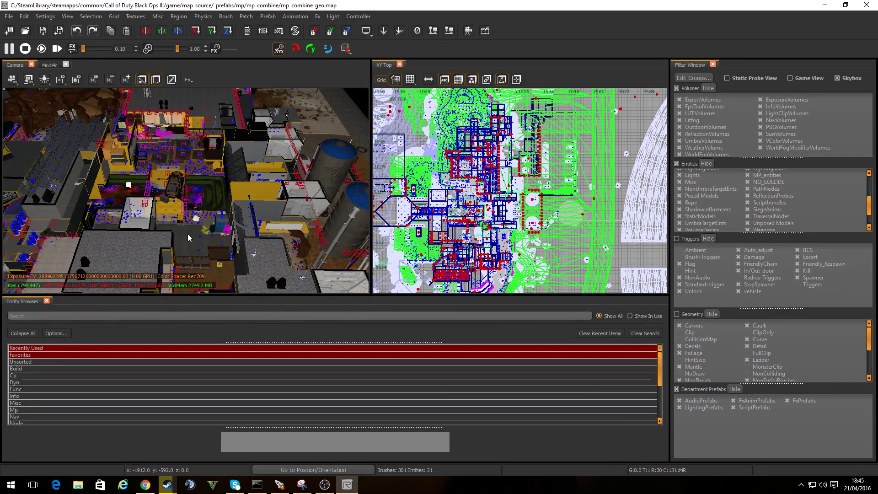
Step: Select the terrain prefab beneath the truck and enter it to edit mp_combine_terrain_north.map
{"action": "scroll", "coordinate": [188, 235], "scroll_direction": "up", "scroll_amount": 10}
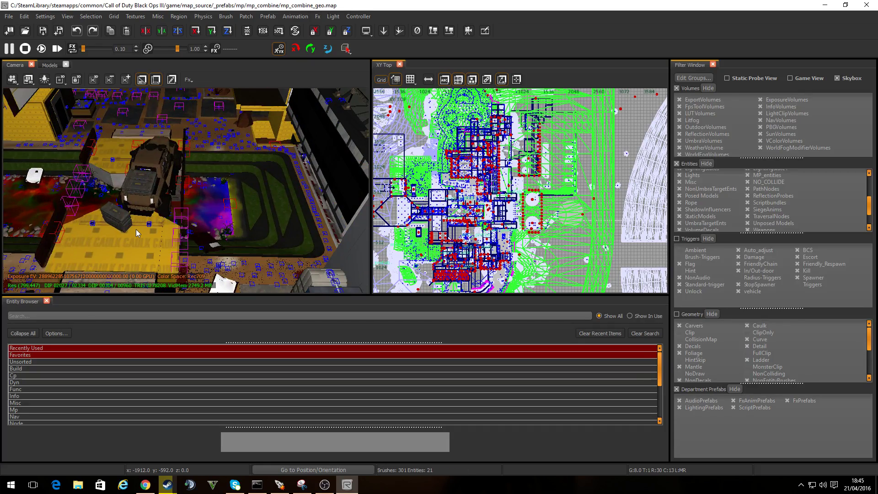
{"action": "left_click", "coordinate": [136, 230], "text": "shift"}
{"action": "scroll", "coordinate": [248, 208], "scroll_direction": "down", "scroll_amount": 10}
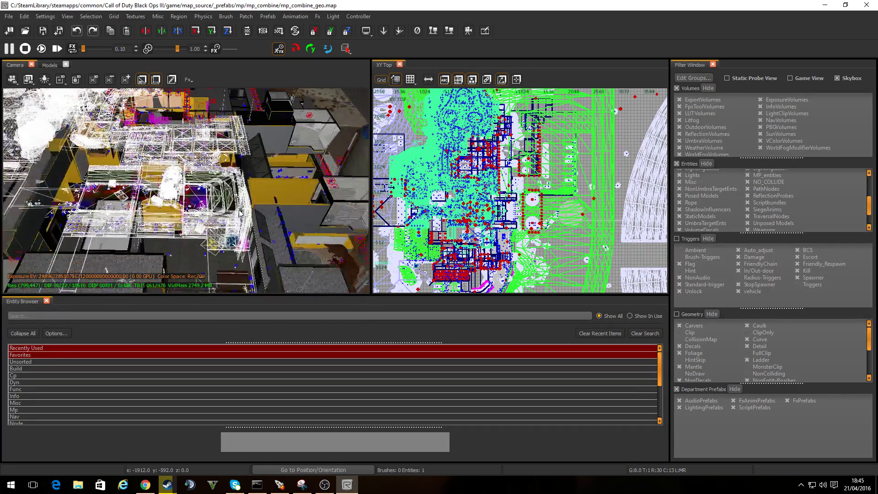
{"action": "scroll", "coordinate": [240, 213], "scroll_direction": "down", "scroll_amount": 8}
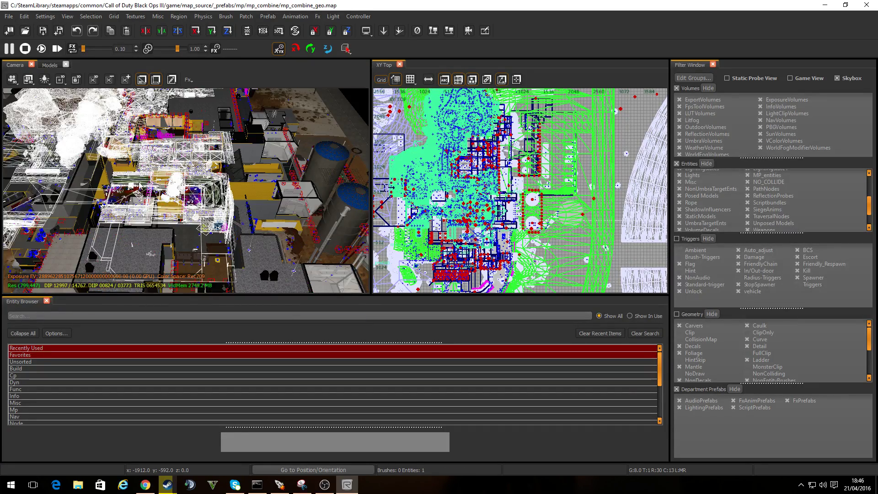
{"action": "scroll", "coordinate": [188, 208], "scroll_direction": "up", "scroll_amount": 5}
{"action": "right_click", "coordinate": [191, 220]}
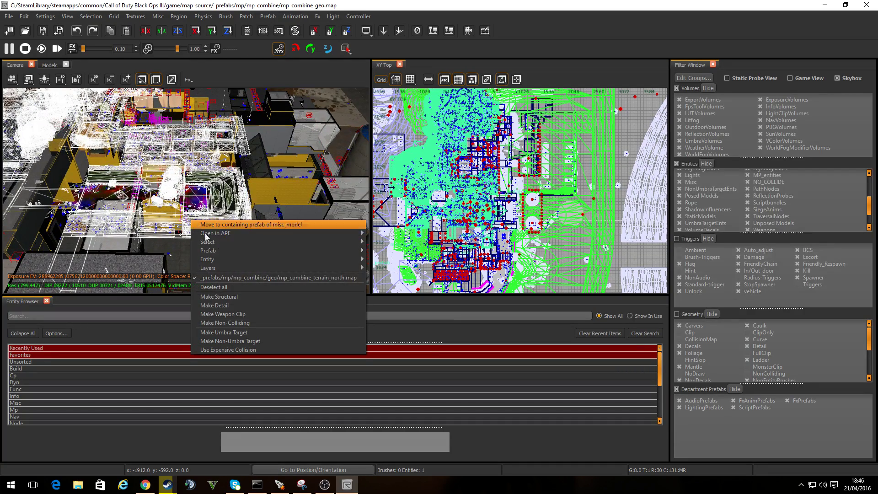
{"action": "mouse_move", "coordinate": [229, 249]}
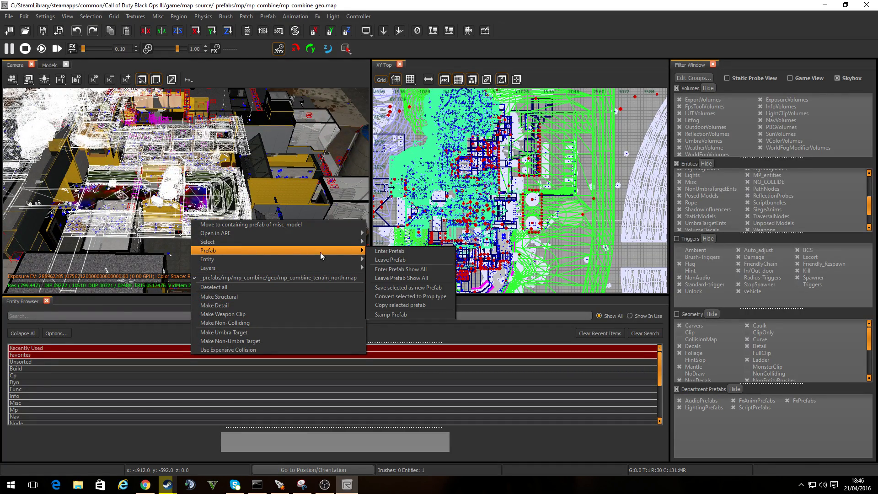
{"action": "left_click", "coordinate": [390, 251]}
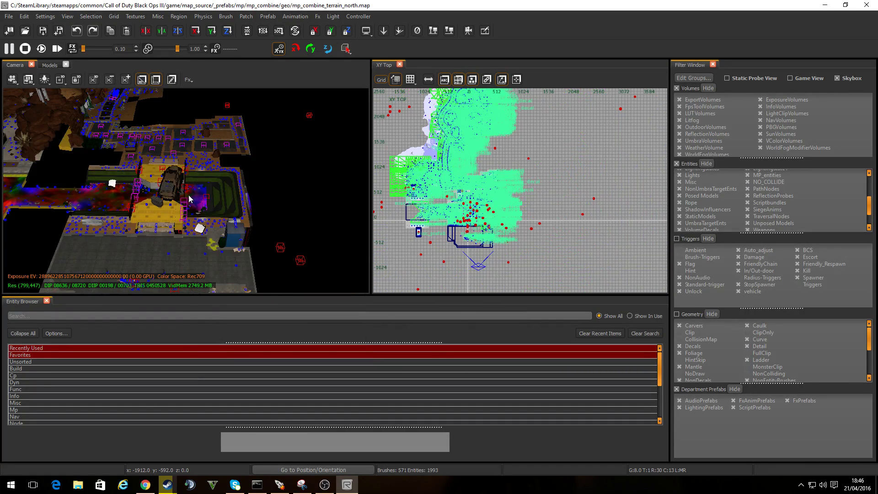
Step: Select the truck and caulk platform group in the terrain prefab, shift it slightly sideways, and clear the selection
{"action": "right_click_drag", "start_coordinate": [189, 199], "coordinate": [168, 154]}
{"action": "left_click", "coordinate": [167, 155]}
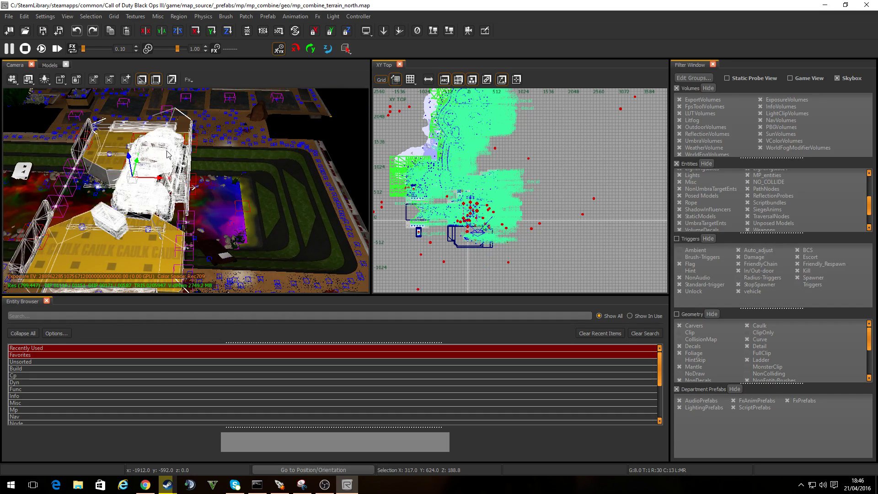
{"action": "mouse_move", "coordinate": [158, 169]}
{"action": "left_mouse_down"}
{"action": "mouse_move", "coordinate": [215, 168]}
{"action": "mouse_move", "coordinate": [156, 168]}
{"action": "left_mouse_up"}
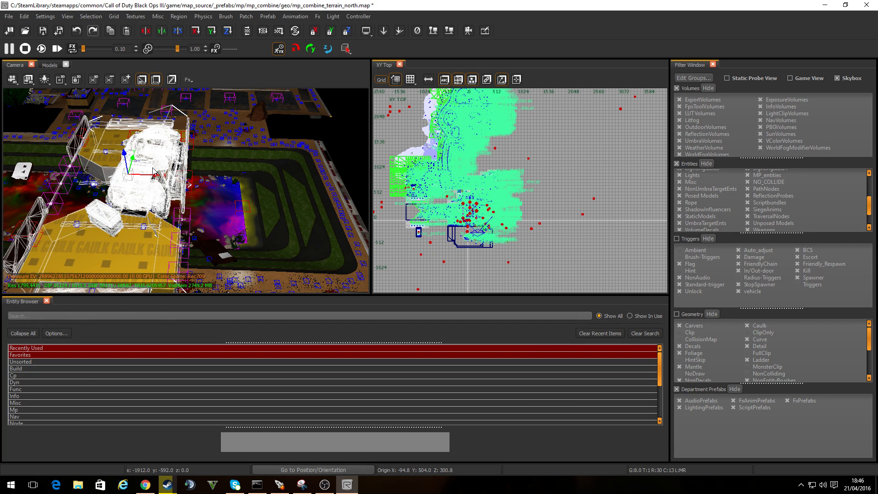
{"action": "key", "text": "Escape"}
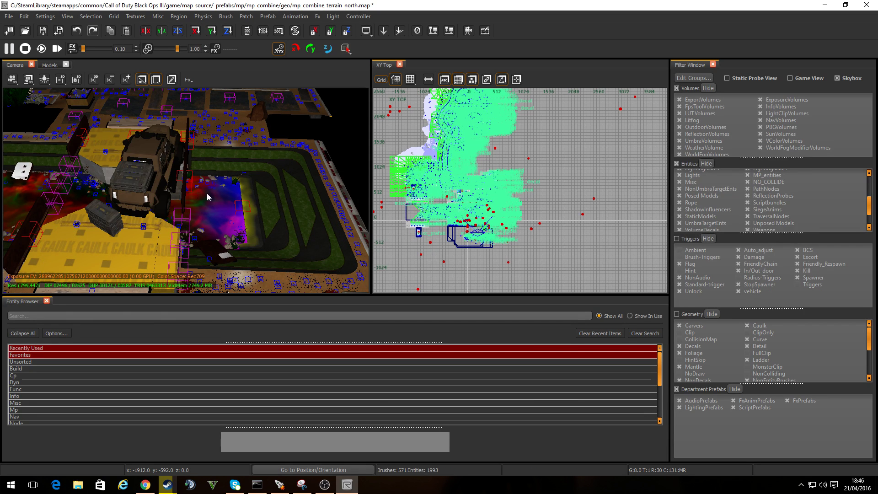
Step: Leave the mp_combine_terrain_north.map prefab without saving its changes, returning to mp_combine_geo.map
{"action": "right_click", "coordinate": [230, 189]}
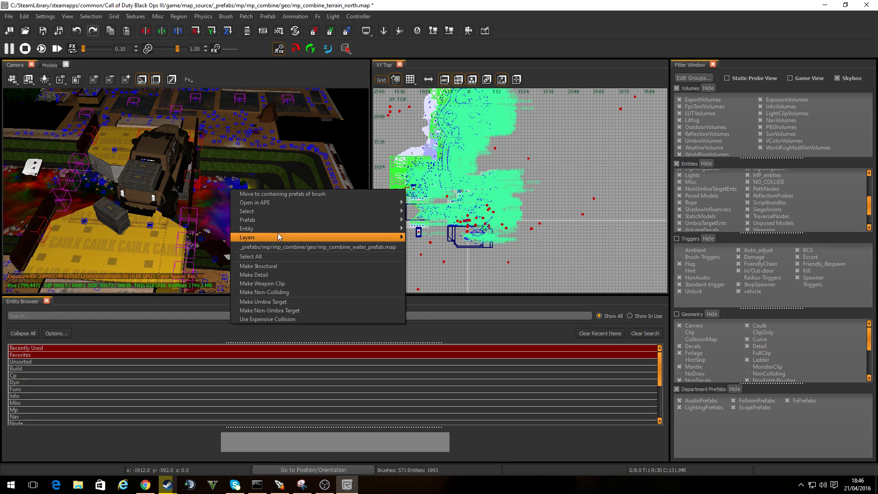
{"action": "mouse_move", "coordinate": [298, 219]}
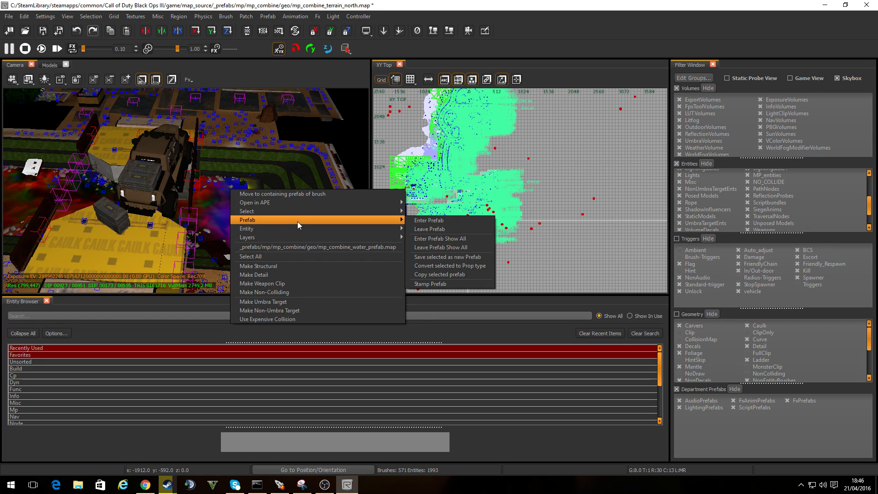
{"action": "left_click", "coordinate": [421, 229]}
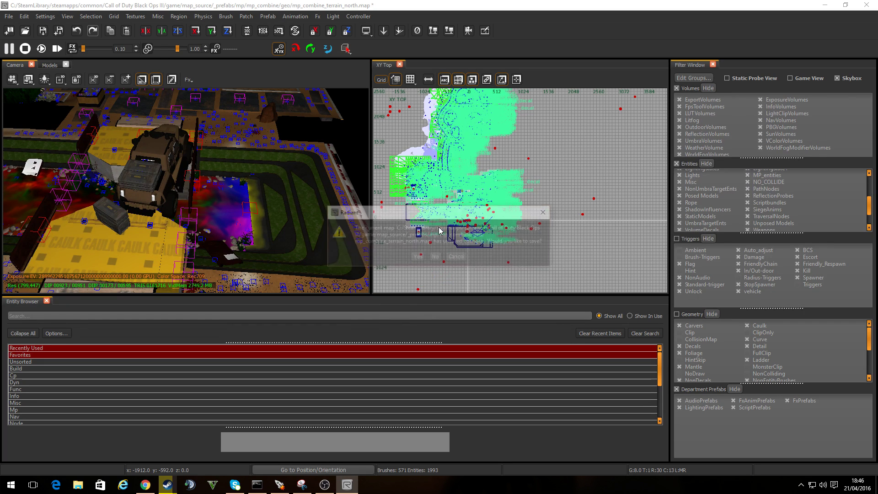
{"action": "left_click", "coordinate": [435, 257]}
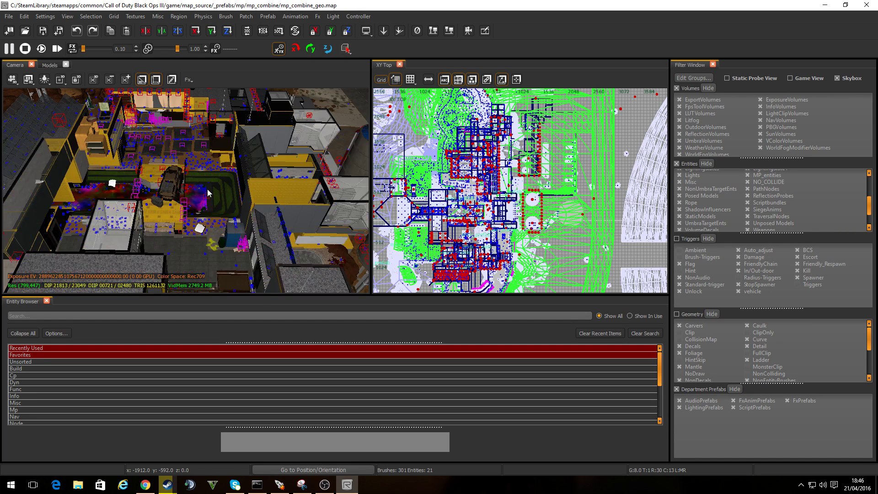
Step: Leave the mp_combine_geo.map prefab and return to the top-level mp_wakka.map
{"action": "key", "text": "a"}
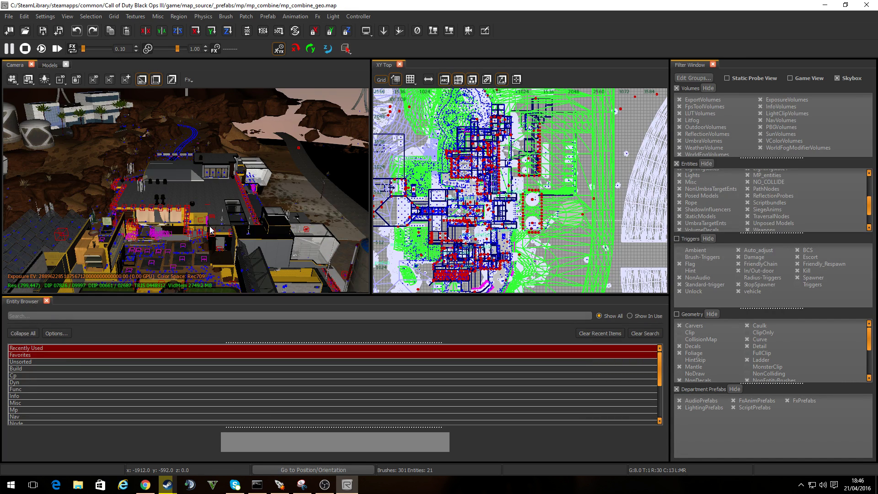
{"action": "scroll", "coordinate": [221, 229], "scroll_direction": "up", "scroll_amount": 3}
{"action": "right_click_drag", "start_coordinate": [221, 229], "coordinate": [215, 253]}
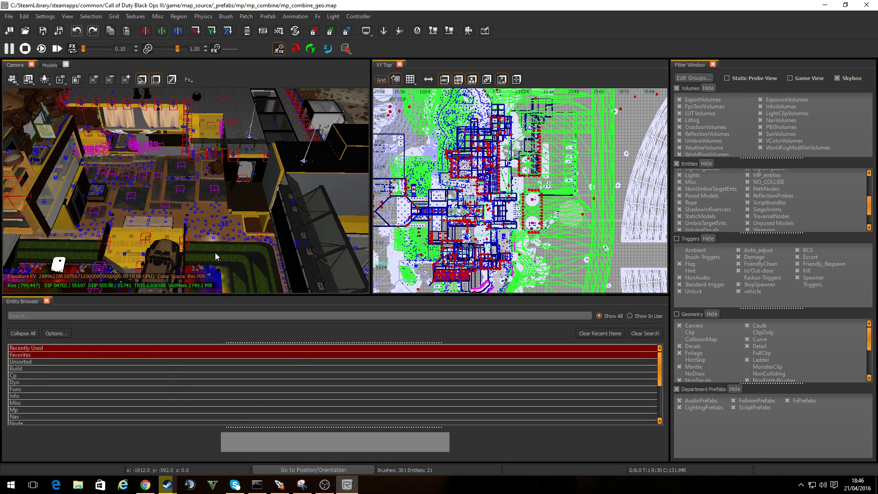
{"action": "right_click", "coordinate": [220, 241]}
{"action": "mouse_move", "coordinate": [326, 268]}
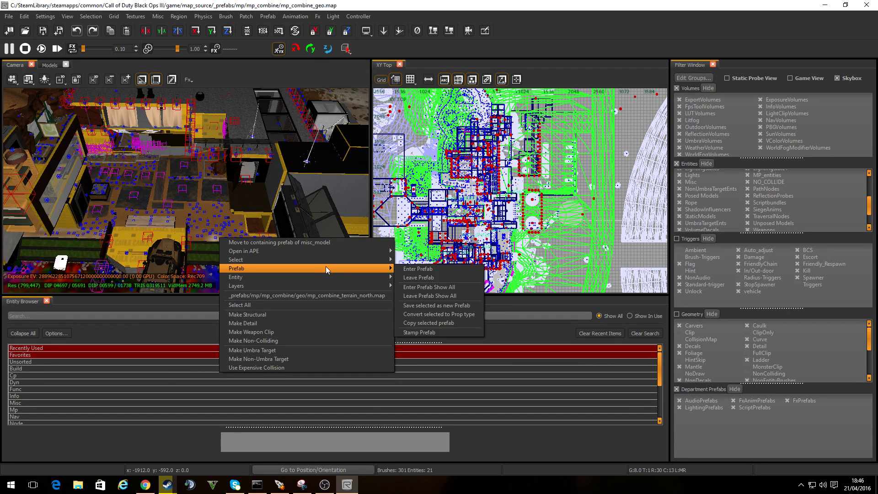
{"action": "left_click", "coordinate": [410, 271]}
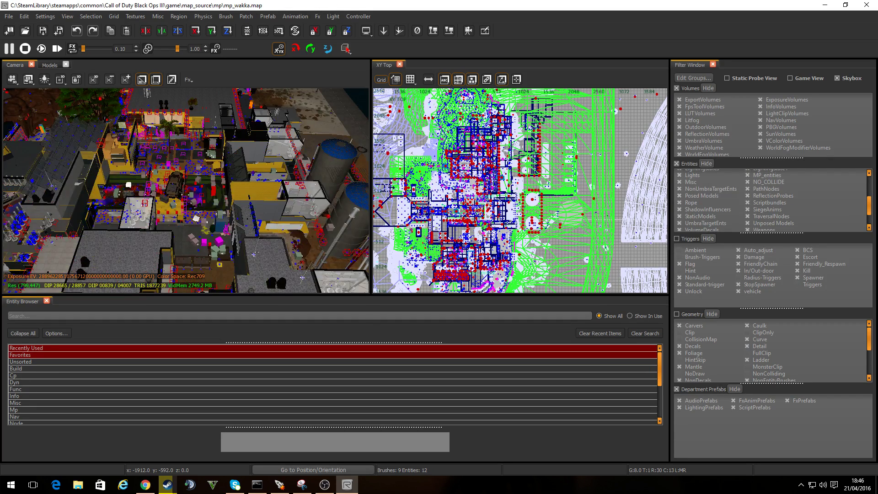
Step: Fly the camera down to the paved area with the coloured boxes beside the building's balconies
{"action": "mouse_move", "coordinate": [274, 219]}
{"action": "right_mouse_down"}
{"action": "mouse_move", "coordinate": [219, 217]}
{"action": "mouse_move", "coordinate": [224, 187]}
{"action": "mouse_move", "coordinate": [274, 219]}
{"action": "right_mouse_up"}
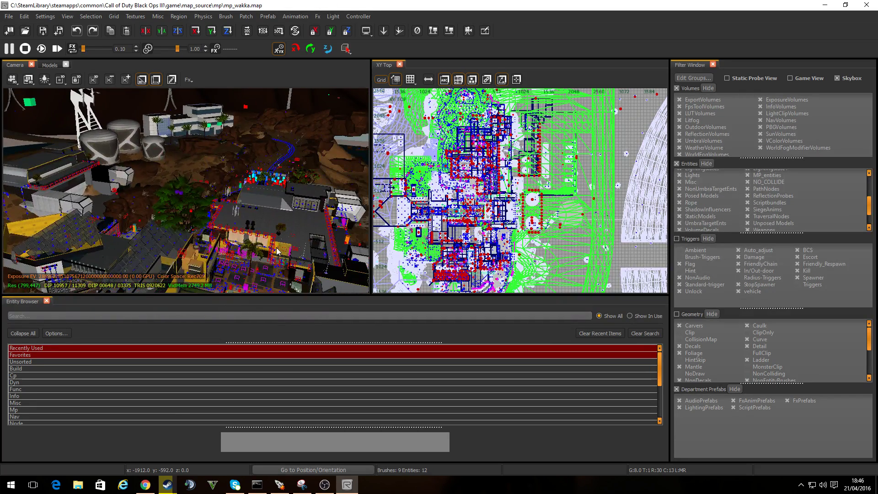
{"action": "right_click_drag", "start_coordinate": [278, 251], "coordinate": [172, 208]}
{"action": "scroll", "coordinate": [232, 179], "scroll_direction": "up", "scroll_amount": 10}
{"action": "scroll", "coordinate": [233, 199], "scroll_direction": "up", "scroll_amount": 5}
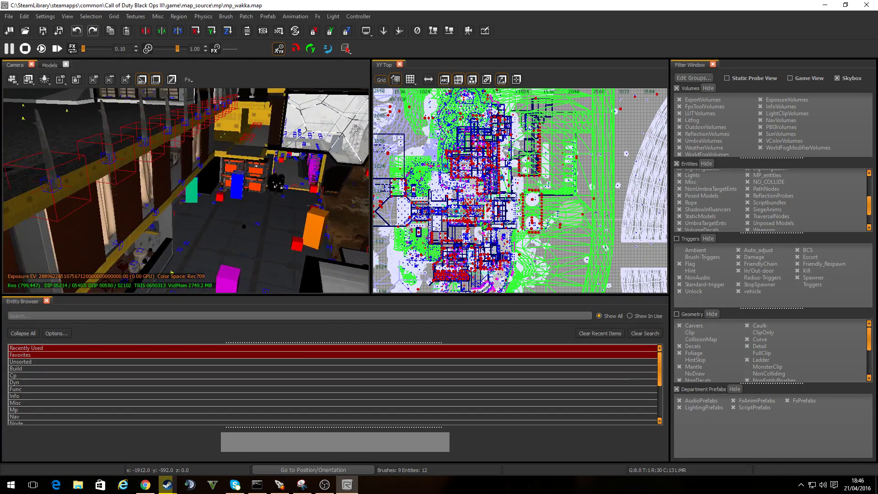
{"action": "key", "text": "z"}
{"action": "key", "text": "a"}
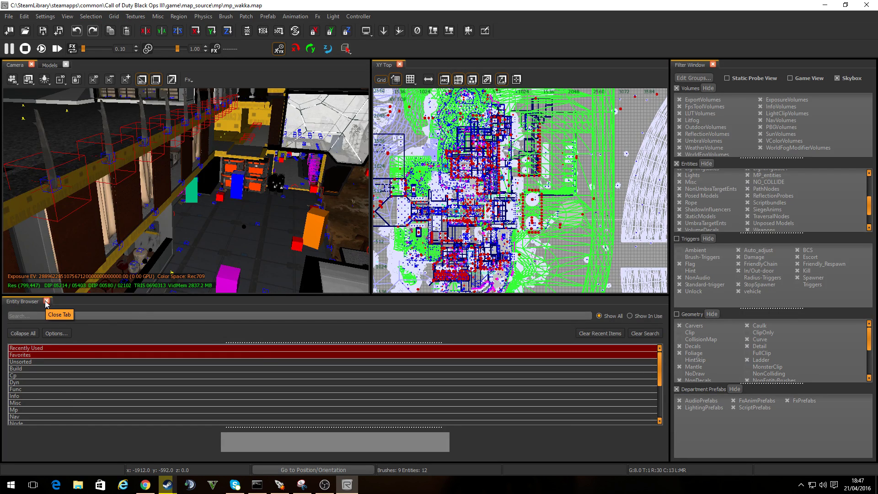
Step: Look through the entity categories, expand Misc and select its model entity
{"action": "scroll", "coordinate": [38, 382], "scroll_direction": "down", "scroll_amount": 1}
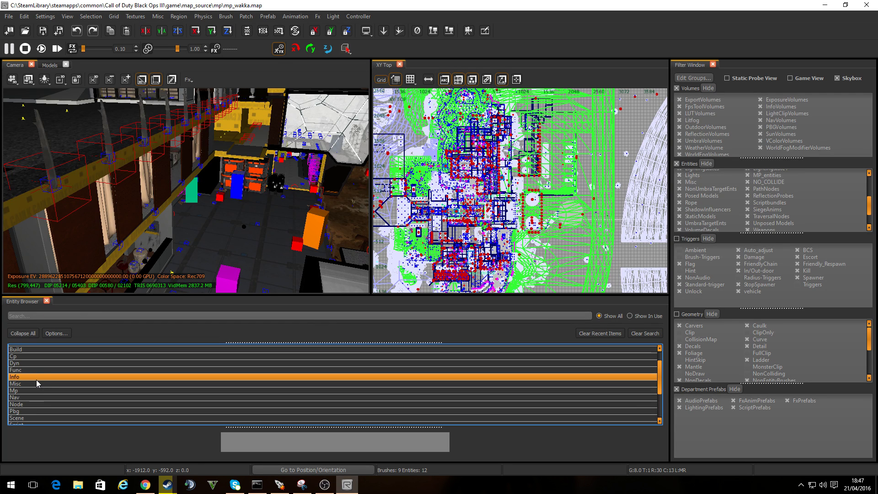
{"action": "scroll", "coordinate": [42, 376], "scroll_direction": "down", "scroll_amount": 1}
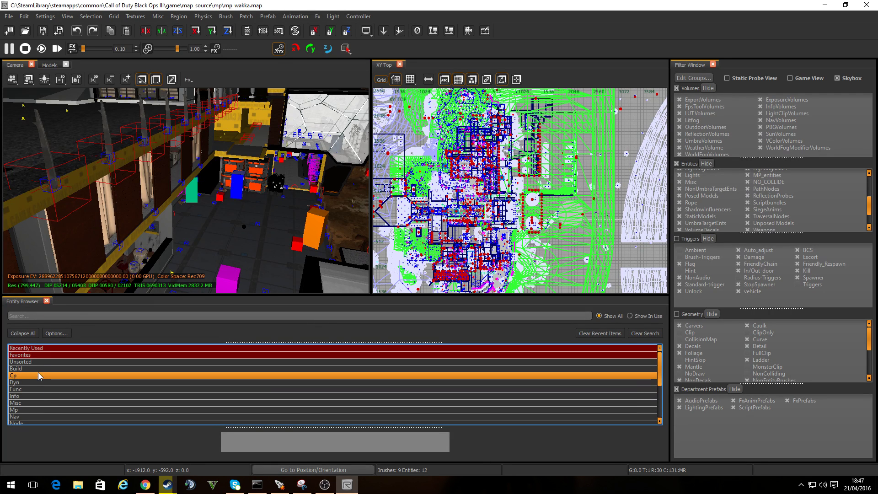
{"action": "scroll", "coordinate": [39, 372], "scroll_direction": "up", "scroll_amount": 3}
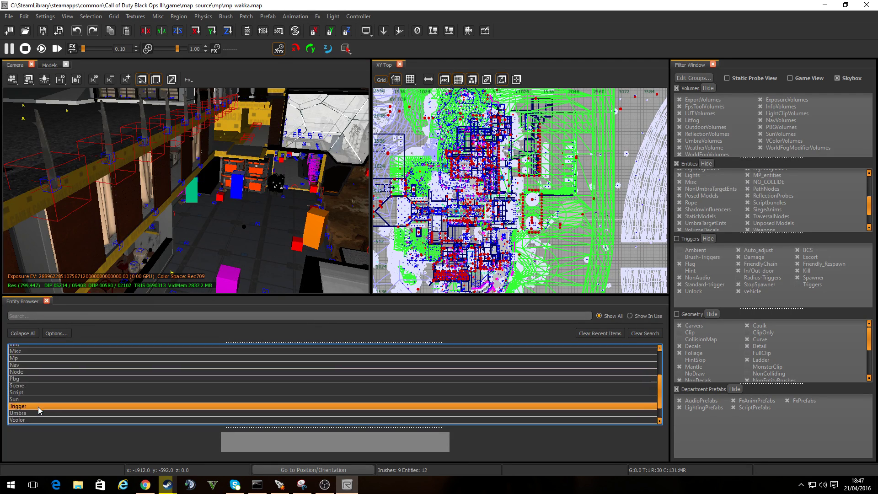
{"action": "double_click", "coordinate": [64, 388]}
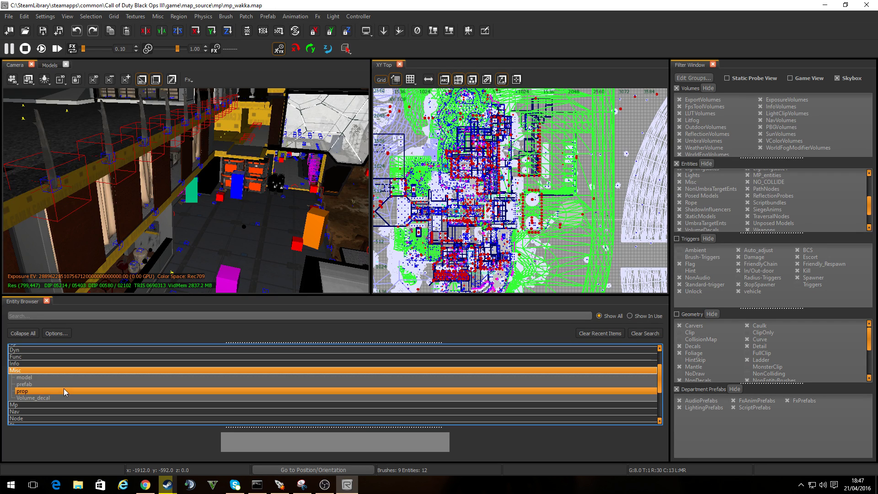
{"action": "scroll", "coordinate": [52, 374], "scroll_direction": "down", "scroll_amount": 1}
{"action": "left_click", "coordinate": [42, 379]}
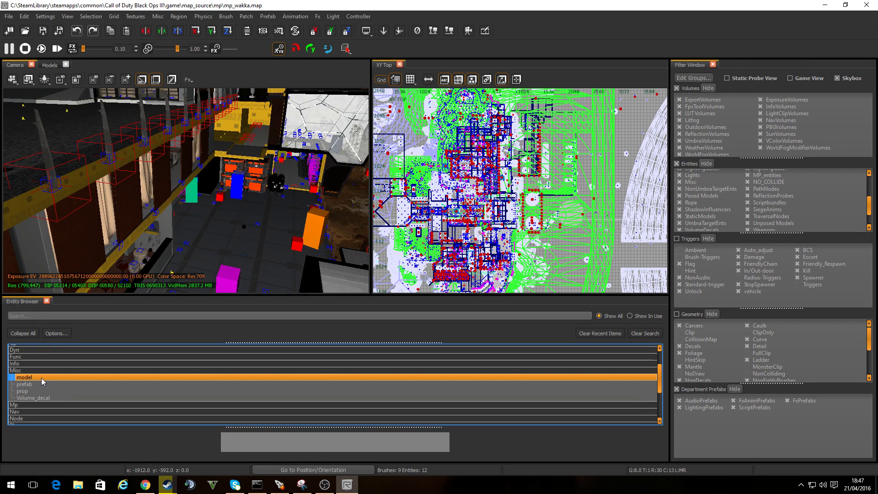
Step: Close the Models browser and bring it up again by adding a Misc model entity
{"action": "left_click", "coordinate": [50, 66]}
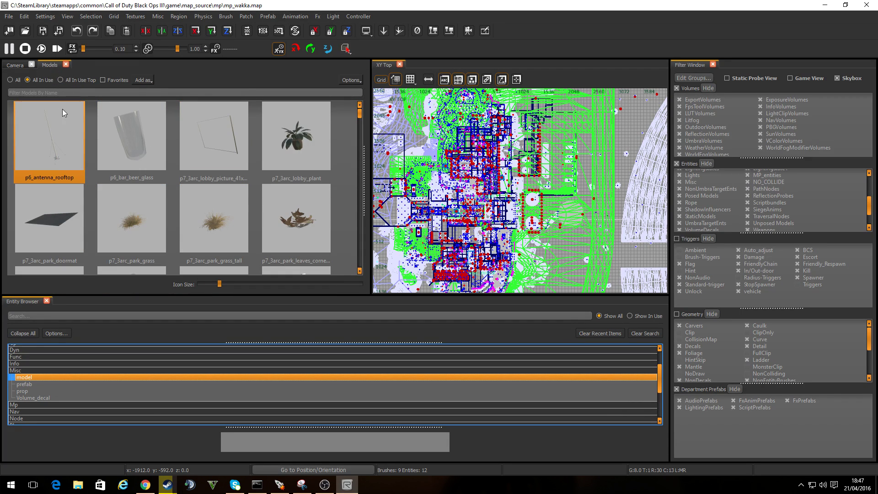
{"action": "left_click", "coordinate": [66, 64]}
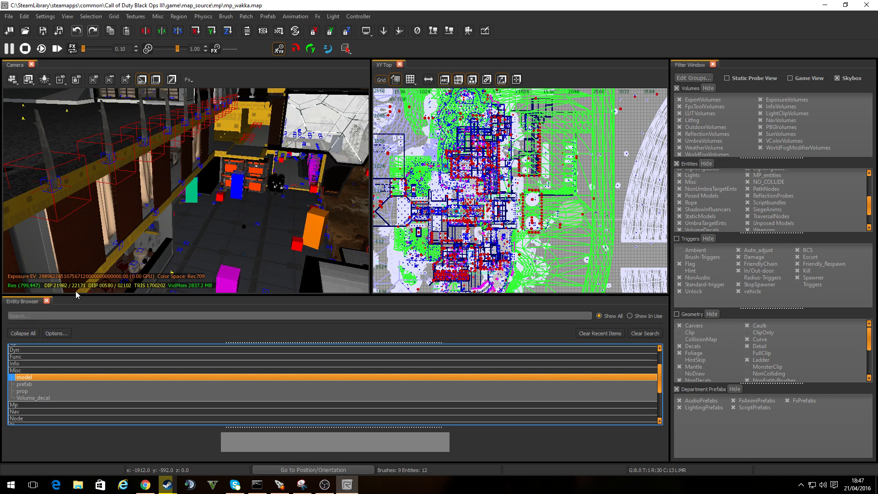
{"action": "right_click", "coordinate": [32, 378]}
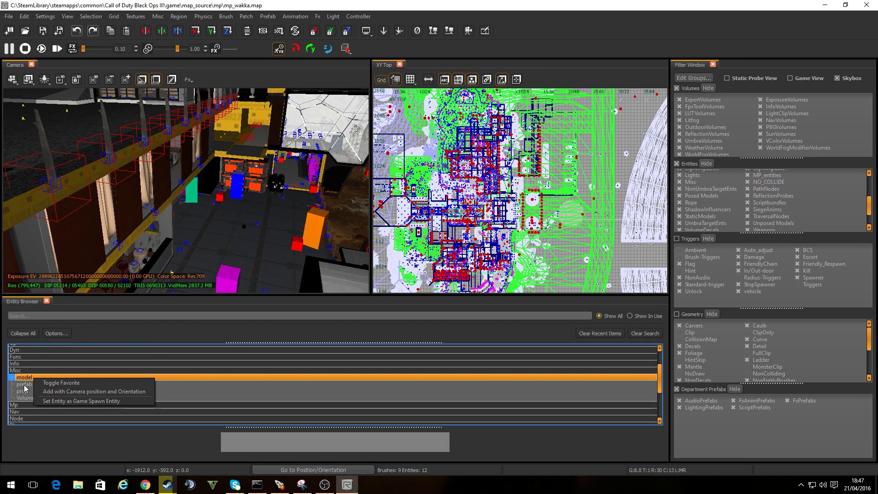
{"action": "double_click", "coordinate": [24, 378]}
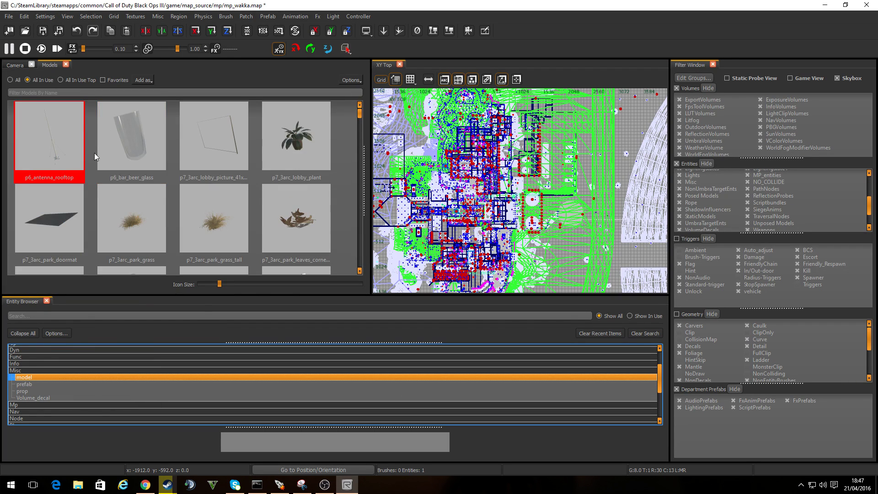
Step: Browse the thumbnails of the models in use, from the barricades and mattresses through the p7_cai props
{"action": "left_click", "coordinate": [358, 119]}
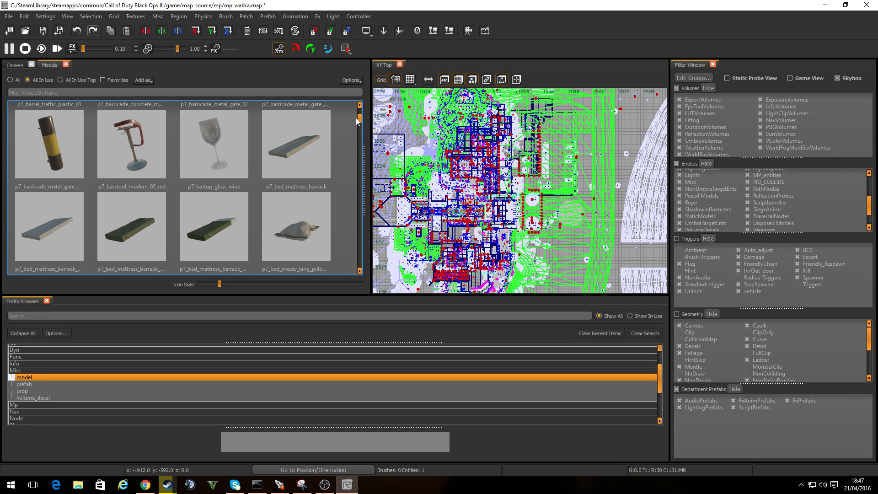
{"action": "left_click_drag", "start_coordinate": [358, 120], "coordinate": [353, 135]}
{"action": "left_click", "coordinate": [269, 187]}
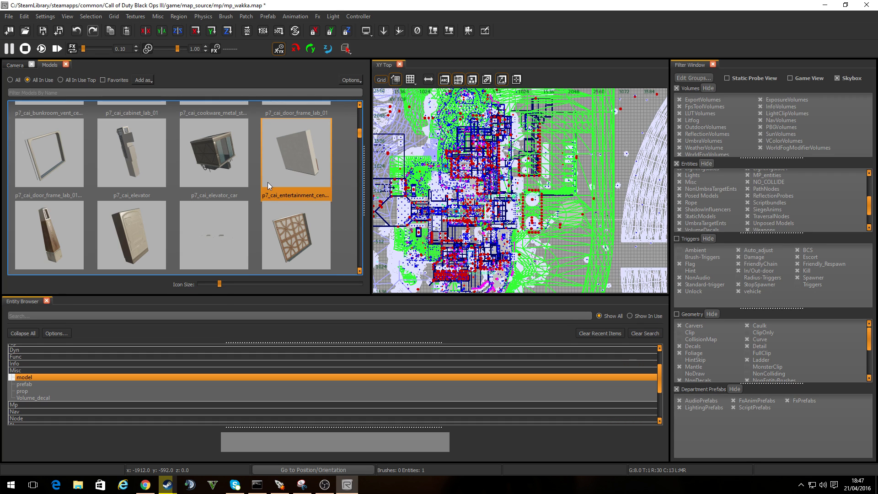
{"action": "left_click", "coordinate": [236, 196]}
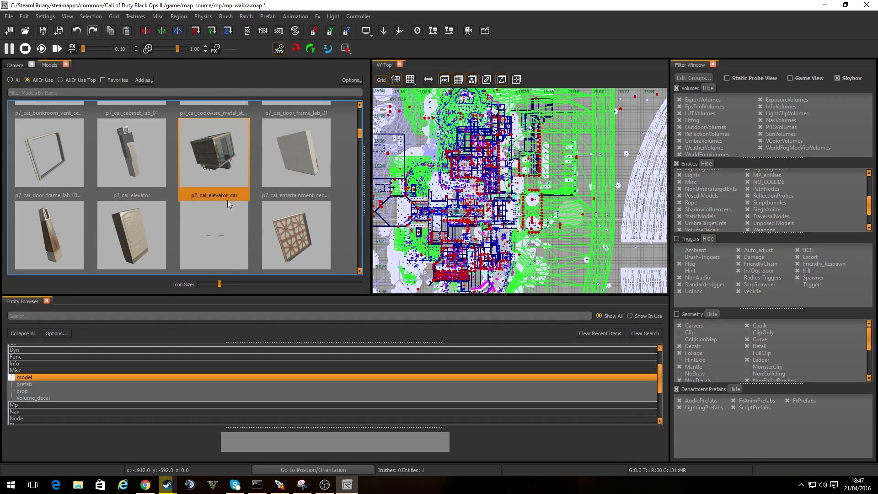
{"action": "scroll", "coordinate": [227, 199], "scroll_direction": "down", "scroll_amount": 3}
{"action": "left_click", "coordinate": [225, 207]}
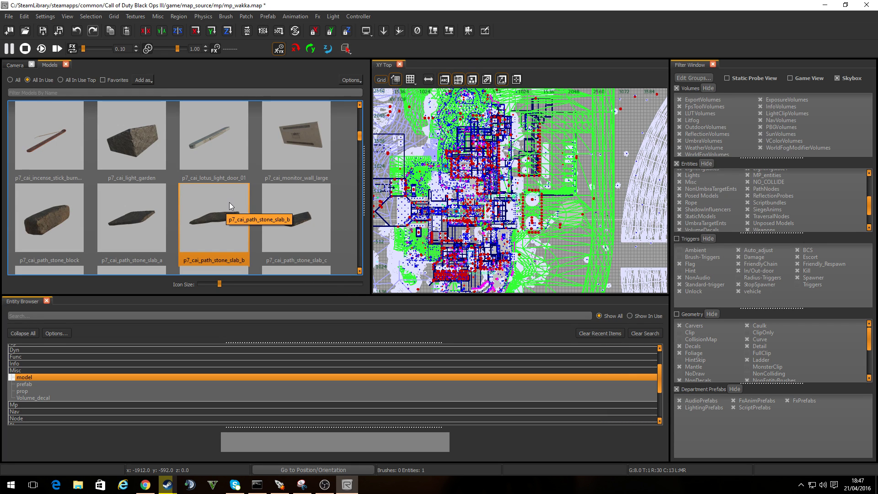
{"action": "scroll", "coordinate": [229, 202], "scroll_direction": "down", "scroll_amount": 3}
{"action": "left_click", "coordinate": [232, 215]}
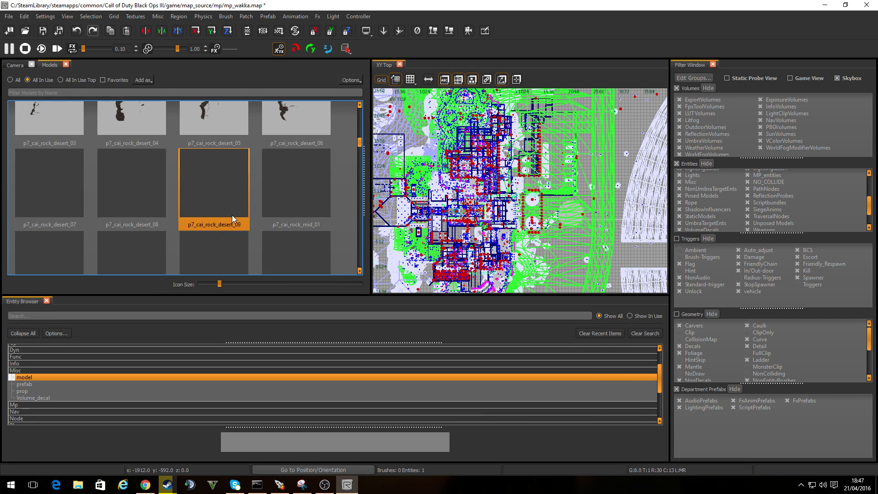
{"action": "scroll", "coordinate": [229, 218], "scroll_direction": "down", "scroll_amount": 2}
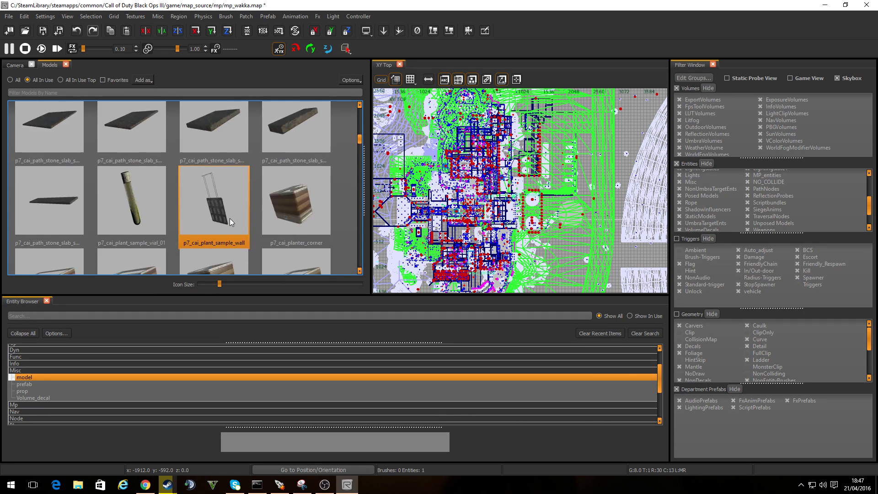
{"action": "scroll", "coordinate": [230, 218], "scroll_direction": "down", "scroll_amount": 2}
{"action": "scroll", "coordinate": [229, 218], "scroll_direction": "down", "scroll_amount": 3}
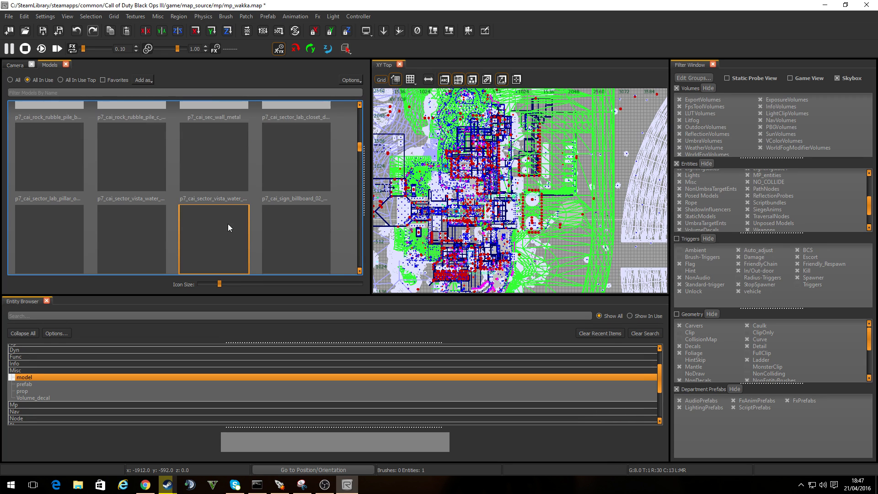
Step: Place the p7_cai_sector_lab_pillar model on the paved area in the XY top view and find it in the camera view
{"action": "left_click", "coordinate": [133, 154]}
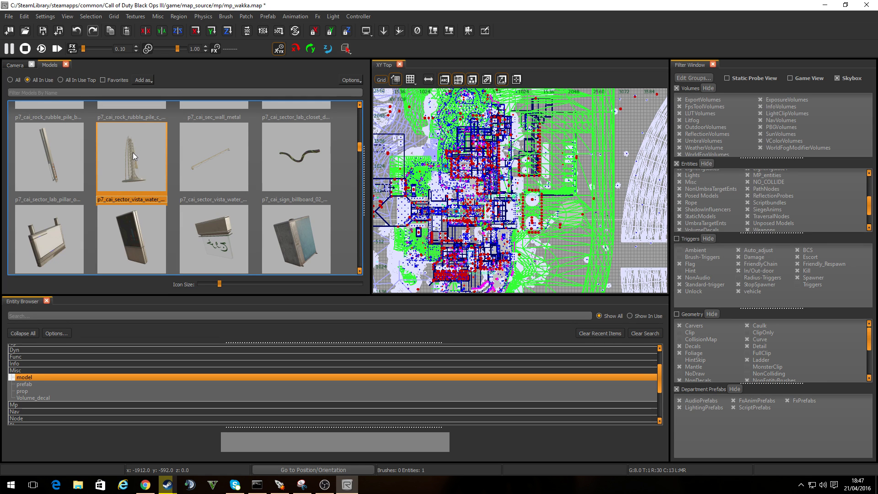
{"action": "left_click", "coordinate": [61, 153]}
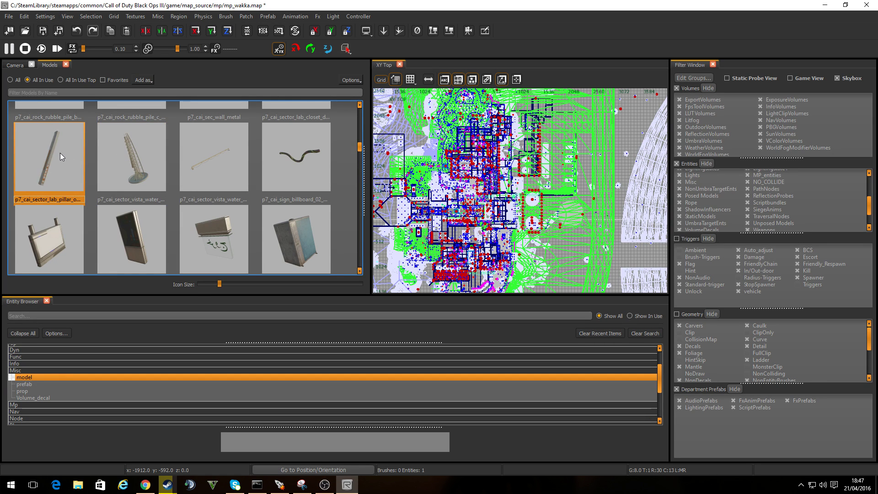
{"action": "scroll", "coordinate": [476, 205], "scroll_direction": "up", "scroll_amount": 3}
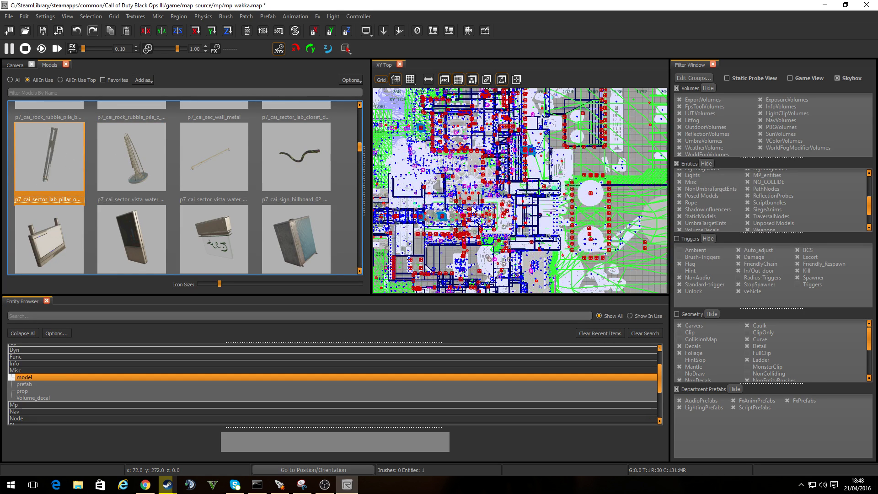
{"action": "scroll", "coordinate": [474, 211], "scroll_direction": "up", "scroll_amount": 2}
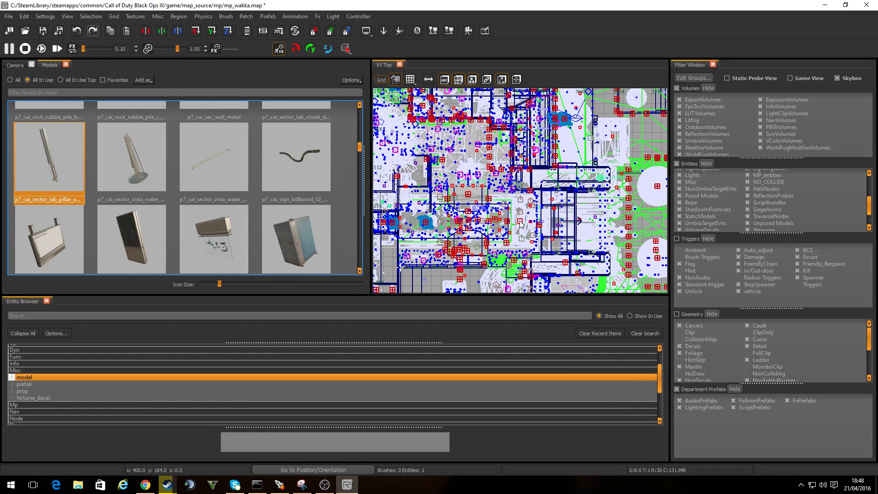
{"action": "right_click_drag", "start_coordinate": [577, 113], "coordinate": [471, 190]}
{"action": "scroll", "coordinate": [467, 242], "scroll_direction": "up", "scroll_amount": 2}
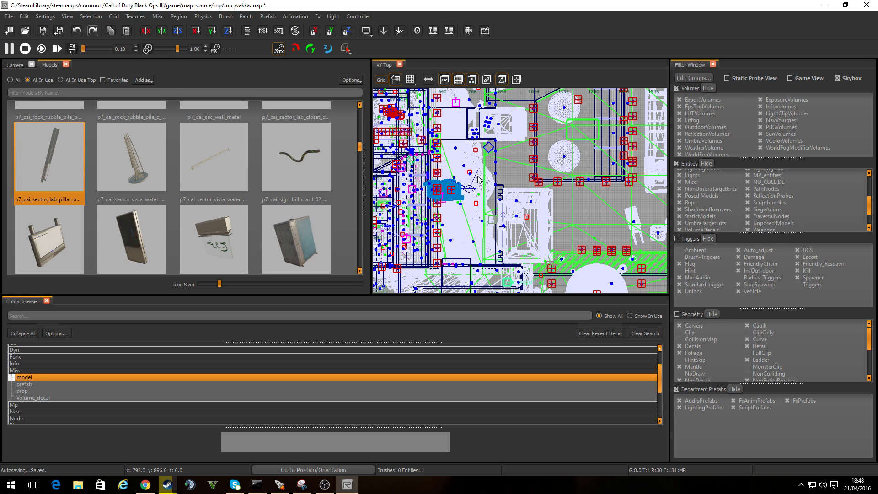
{"action": "left_click_drag", "start_coordinate": [51, 158], "coordinate": [459, 175]}
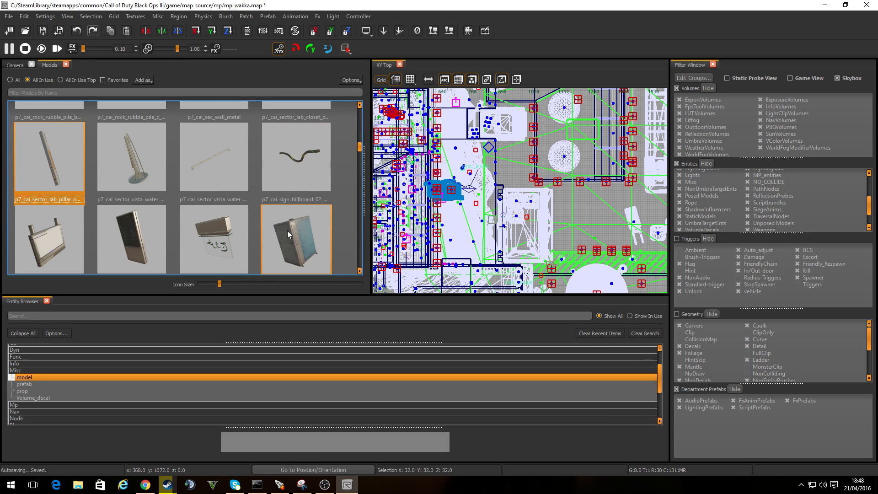
{"action": "left_click", "coordinate": [15, 65]}
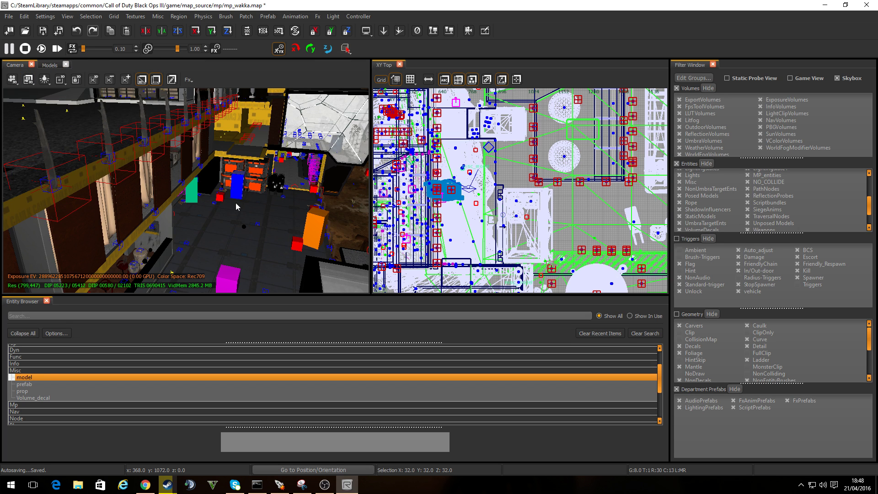
{"action": "right_click_drag", "start_coordinate": [324, 183], "coordinate": [276, 219]}
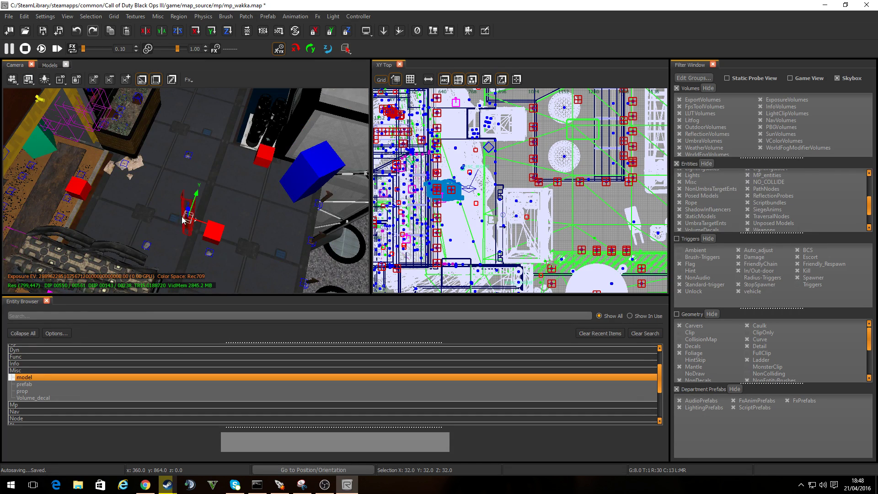
Step: Move the pillar model farther along the paved walkway and up out of the floor, with the XZ Front view displayed, and deselect it
{"action": "mouse_move", "coordinate": [183, 220]}
{"action": "left_mouse_down"}
{"action": "mouse_move", "coordinate": [203, 138]}
{"action": "mouse_move", "coordinate": [178, 120]}
{"action": "left_mouse_up"}
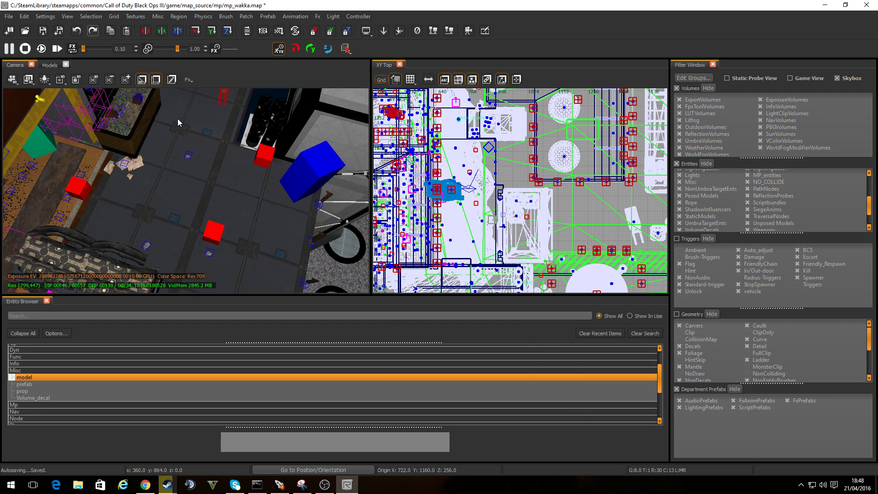
{"action": "right_click_drag", "start_coordinate": [178, 119], "coordinate": [179, 131]}
{"action": "key", "text": "ctrl+Tab"}
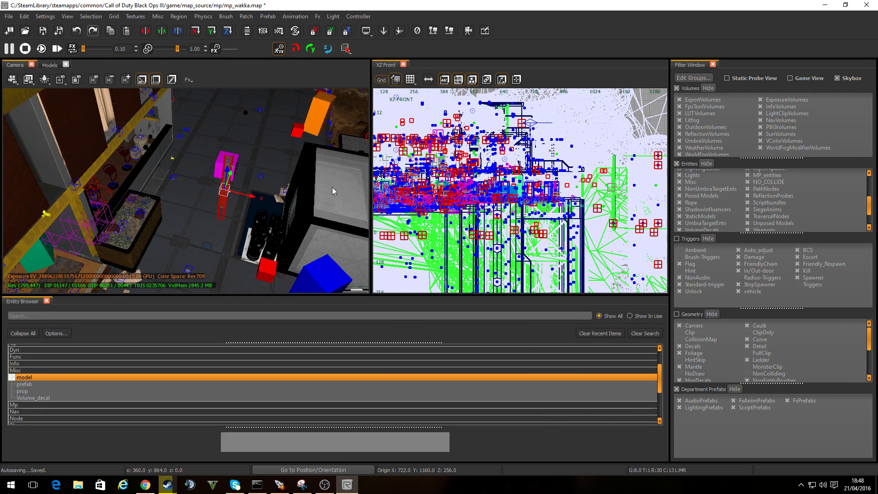
{"action": "scroll", "coordinate": [482, 214], "scroll_direction": "down", "scroll_amount": 4}
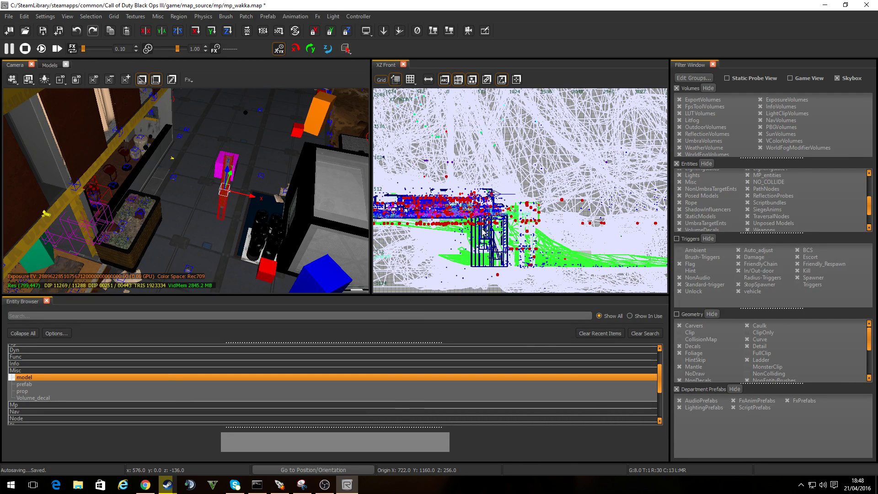
{"action": "mouse_move", "coordinate": [484, 226]}
{"action": "left_mouse_down"}
{"action": "mouse_move", "coordinate": [481, 194]}
{"action": "mouse_move", "coordinate": [478, 230]}
{"action": "left_mouse_up"}
{"action": "left_click_drag", "start_coordinate": [163, 160], "coordinate": [215, 130]}
{"action": "key", "text": "Escape"}
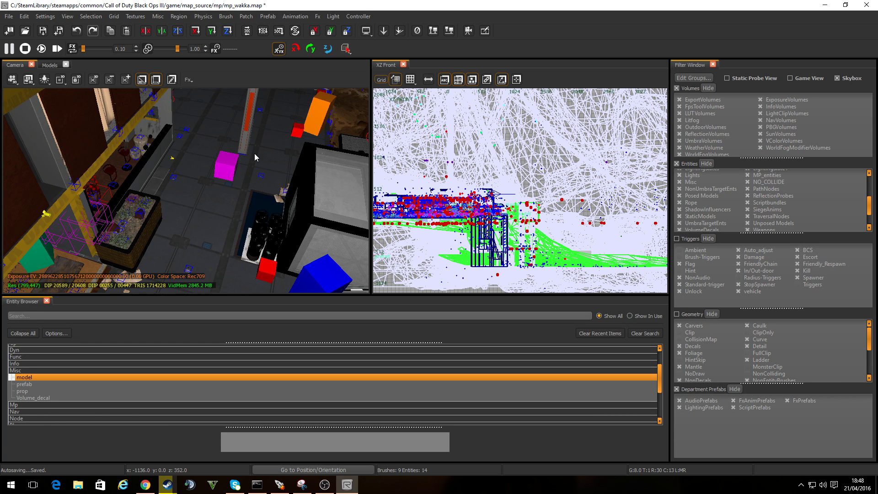
Step: Select the pillar in the camera view to check its placement against the walkway, and clear the selection
{"action": "mouse_move", "coordinate": [254, 153]}
{"action": "right_mouse_down"}
{"action": "mouse_move", "coordinate": [248, 220]}
{"action": "mouse_move", "coordinate": [280, 236]}
{"action": "mouse_move", "coordinate": [297, 233]}
{"action": "right_mouse_up"}
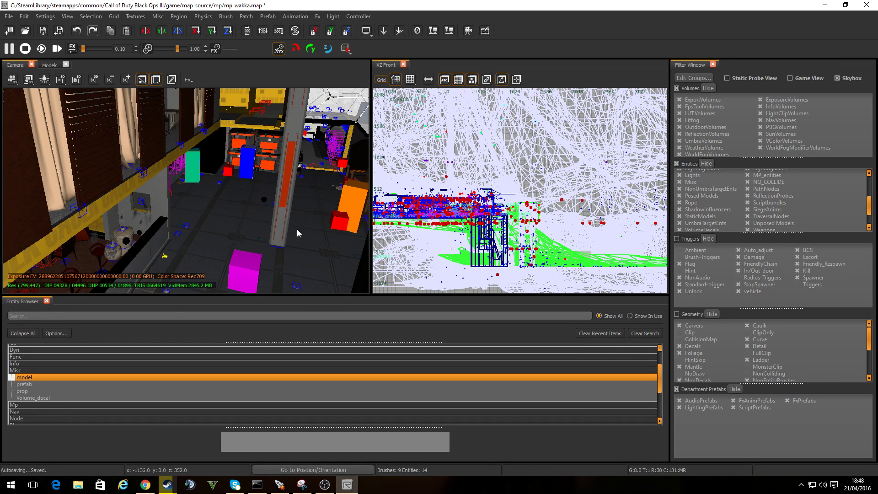
{"action": "left_click", "coordinate": [286, 206]}
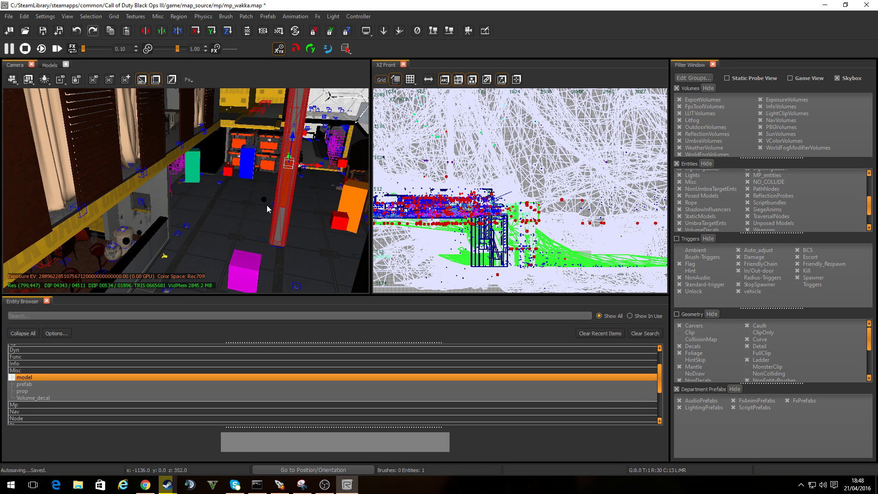
{"action": "key", "text": "End"}
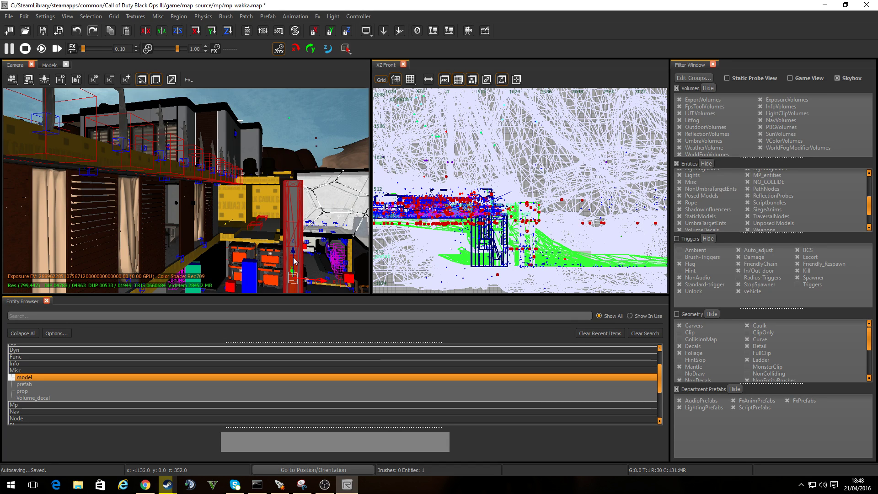
{"action": "key", "text": "Escape"}
{"action": "key", "text": "z"}
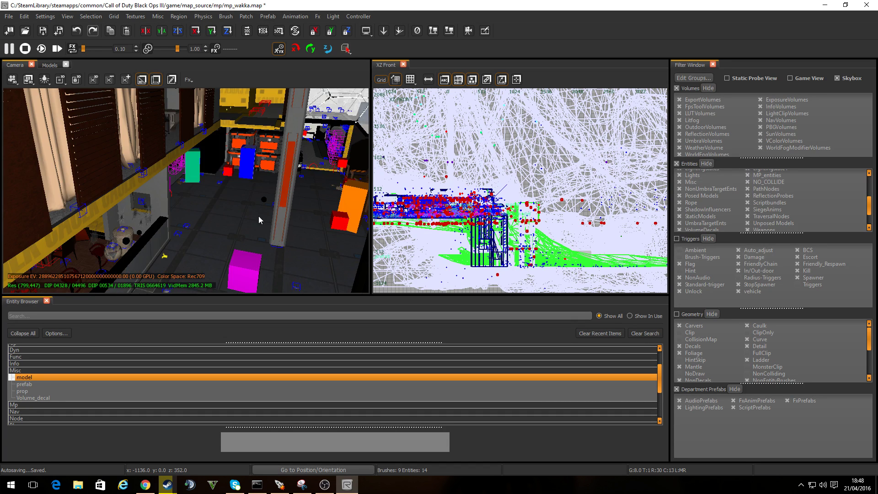
Step: Cycle the 2D view through XZ Front, YZ Side and XY Top, and examine the map layout from above
{"action": "right_click_drag", "start_coordinate": [259, 216], "coordinate": [234, 262]}
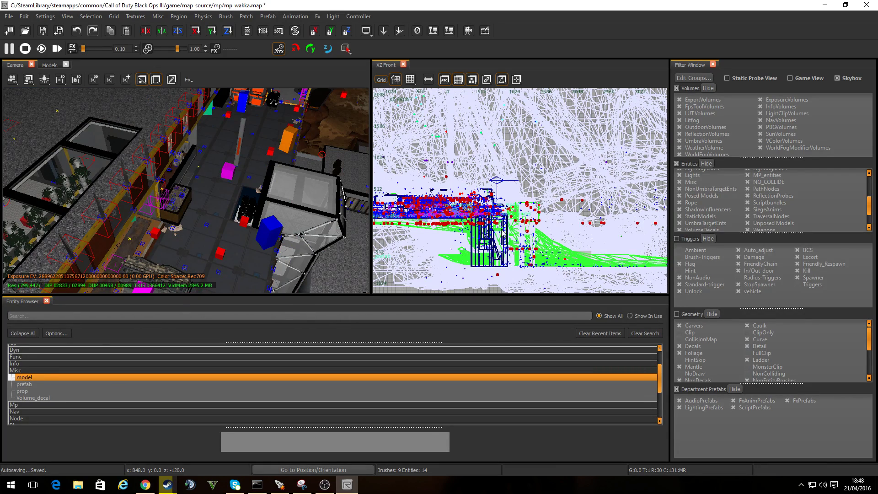
{"action": "key", "text": "ctrl+Tab"}
{"action": "key", "text": "ctrl+Tab"}
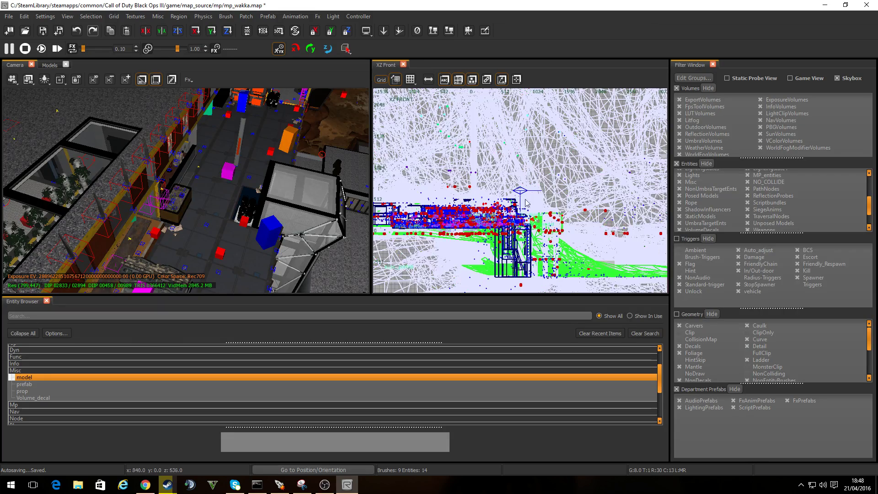
{"action": "key", "text": "ctrl+Tab"}
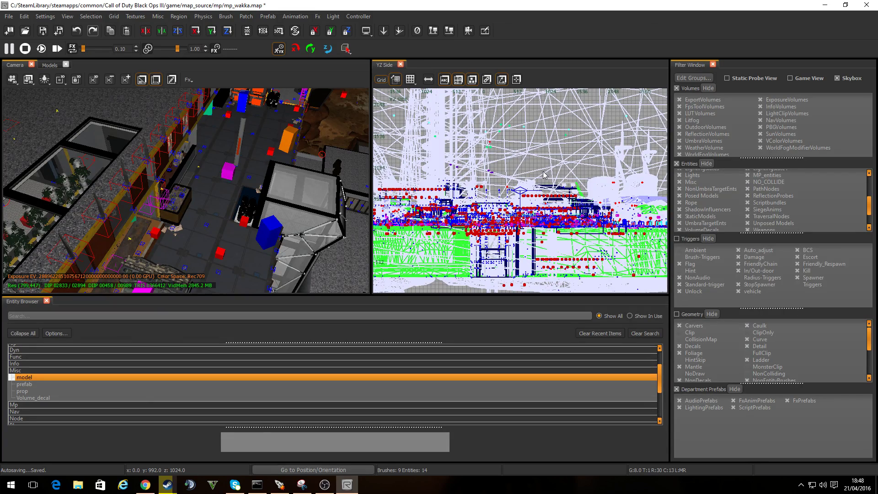
{"action": "key", "text": "ctrl+Tab"}
{"action": "scroll", "coordinate": [538, 195], "scroll_direction": "down", "scroll_amount": 6}
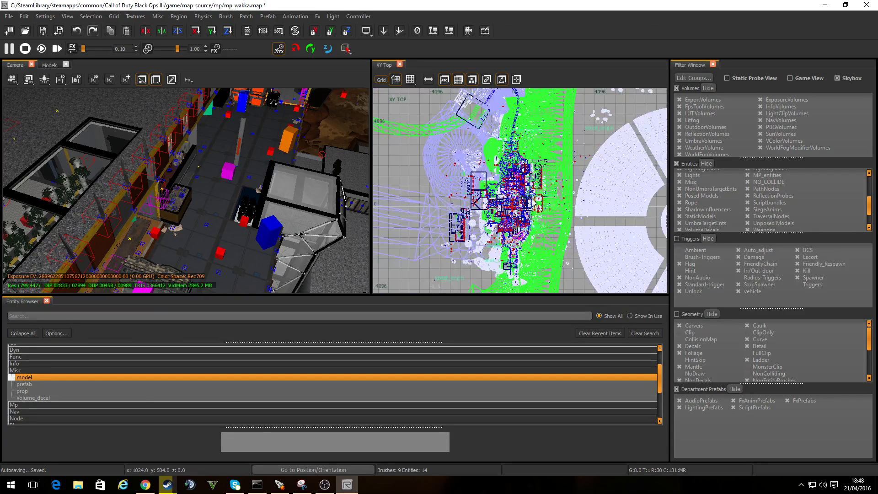
{"action": "key", "text": "ctrl+Tab"}
{"action": "key", "text": "ctrl+Tab"}
{"action": "key", "text": "ctrl+Tab"}
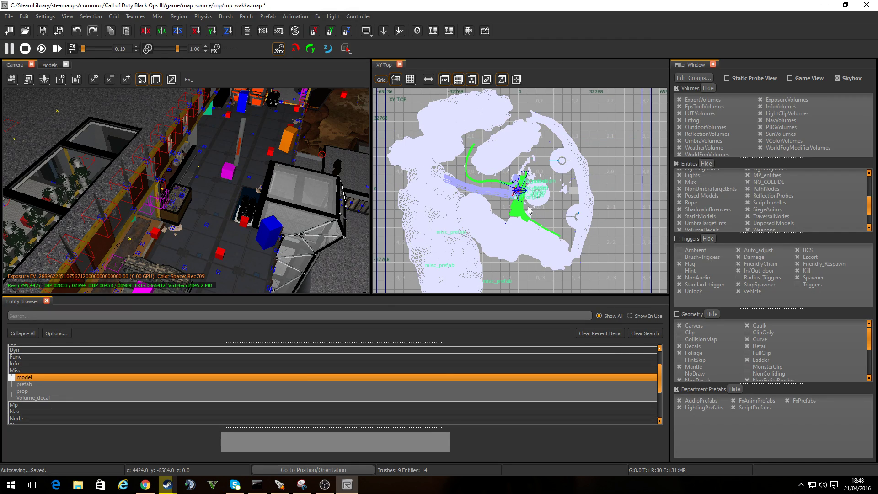
{"action": "scroll", "coordinate": [529, 211], "scroll_direction": "up", "scroll_amount": 8}
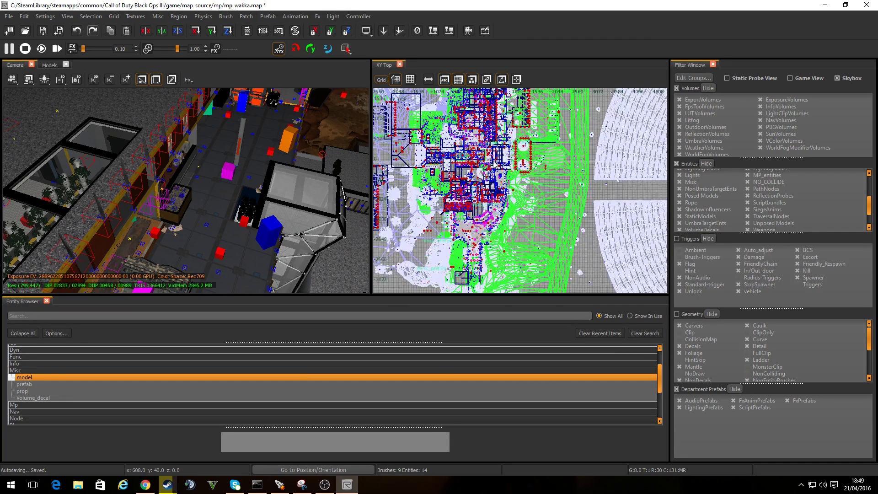
{"action": "scroll", "coordinate": [494, 166], "scroll_direction": "up", "scroll_amount": 2}
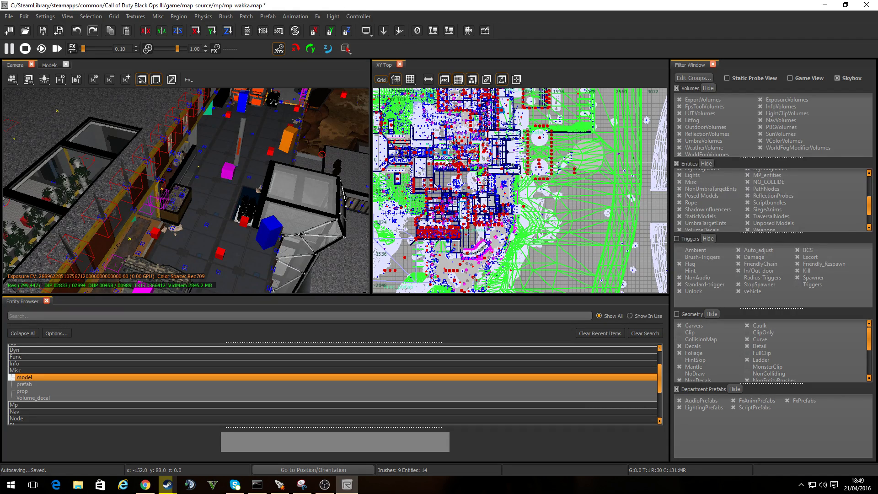
Step: Survey the map in the camera view, from the walkway with the pillar to the surrounding buildings and the courtyard with palm trees
{"action": "scroll", "coordinate": [209, 175], "scroll_direction": "down", "scroll_amount": 6}
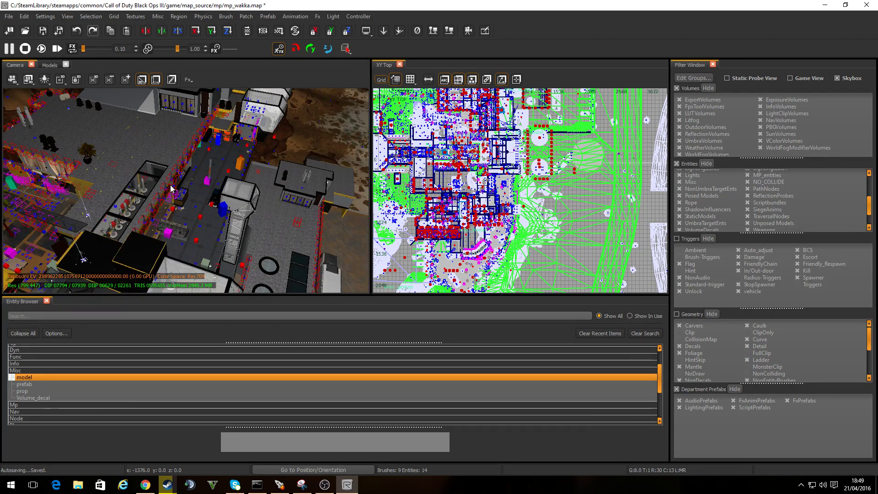
{"action": "scroll", "coordinate": [171, 188], "scroll_direction": "down", "scroll_amount": 3}
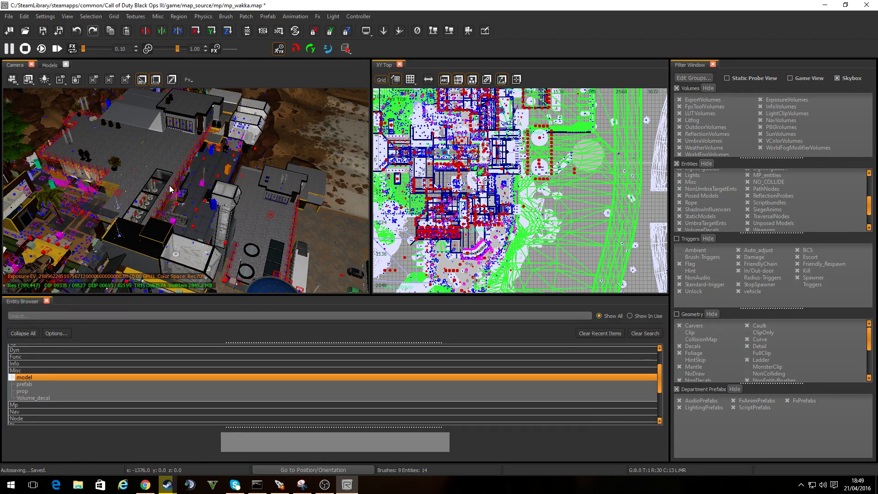
{"action": "scroll", "coordinate": [170, 189], "scroll_direction": "down", "scroll_amount": 3}
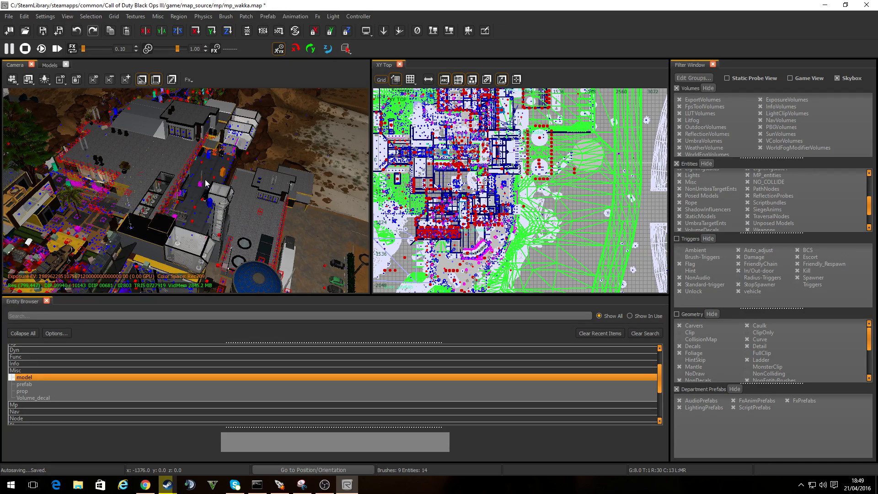
{"action": "scroll", "coordinate": [171, 187], "scroll_direction": "down", "scroll_amount": 3}
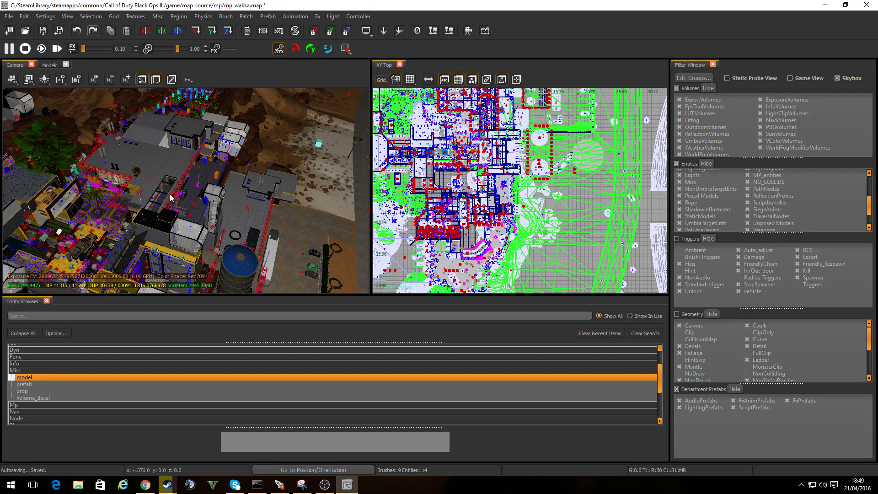
{"action": "scroll", "coordinate": [170, 197], "scroll_direction": "down", "scroll_amount": 1}
{"action": "right_click_drag", "start_coordinate": [249, 196], "coordinate": [320, 186]}
{"action": "scroll", "coordinate": [235, 202], "scroll_direction": "up", "scroll_amount": 3}
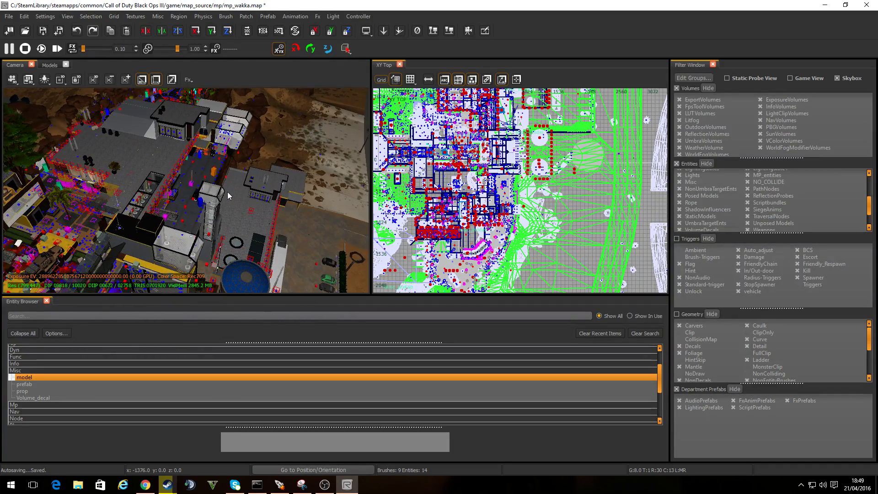
{"action": "scroll", "coordinate": [216, 203], "scroll_direction": "up", "scroll_amount": 5}
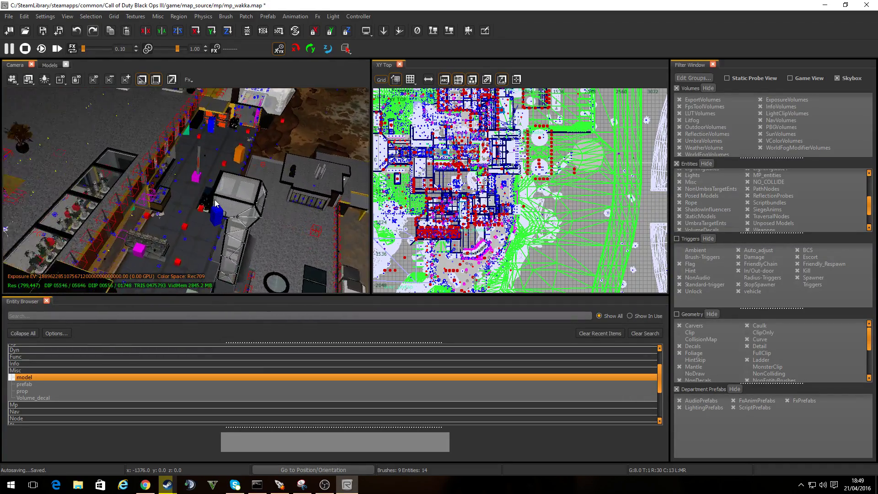
{"action": "scroll", "coordinate": [180, 196], "scroll_direction": "up", "scroll_amount": 3}
{"action": "scroll", "coordinate": [179, 193], "scroll_direction": "down", "scroll_amount": 4}
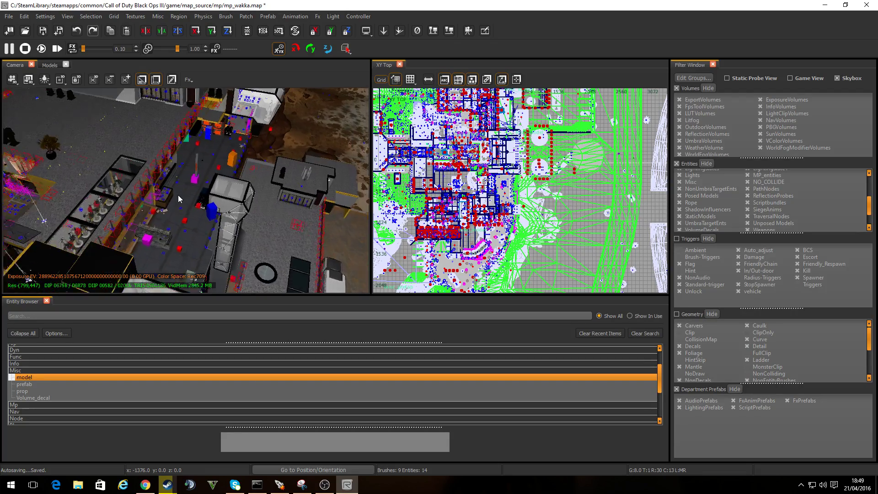
{"action": "scroll", "coordinate": [179, 197], "scroll_direction": "down", "scroll_amount": 2}
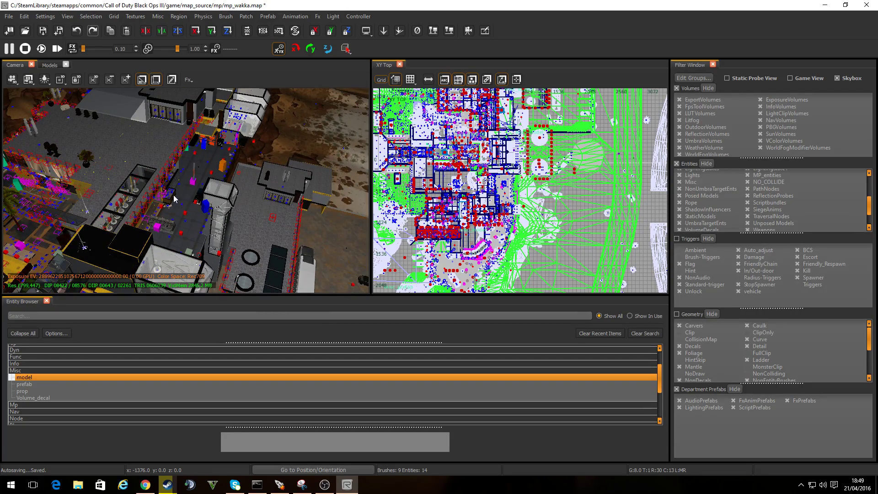
{"action": "right_click_drag", "start_coordinate": [174, 199], "coordinate": [73, 197]}
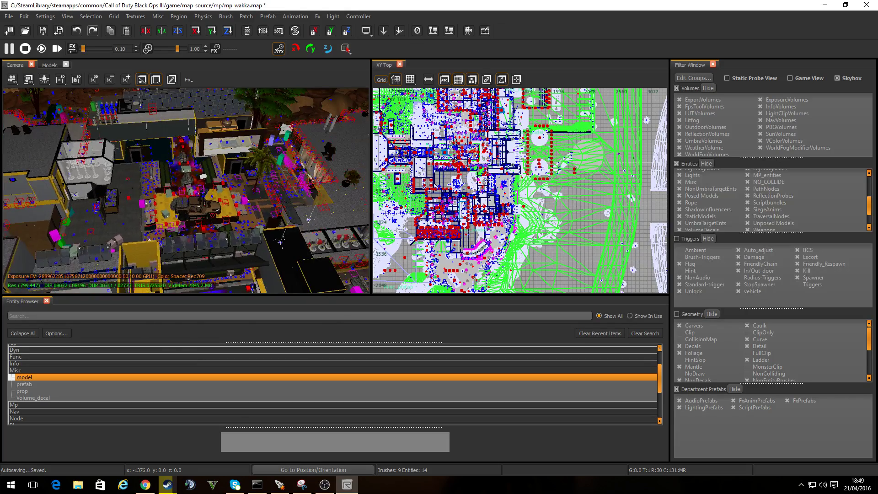
{"action": "scroll", "coordinate": [192, 213], "scroll_direction": "up", "scroll_amount": 4}
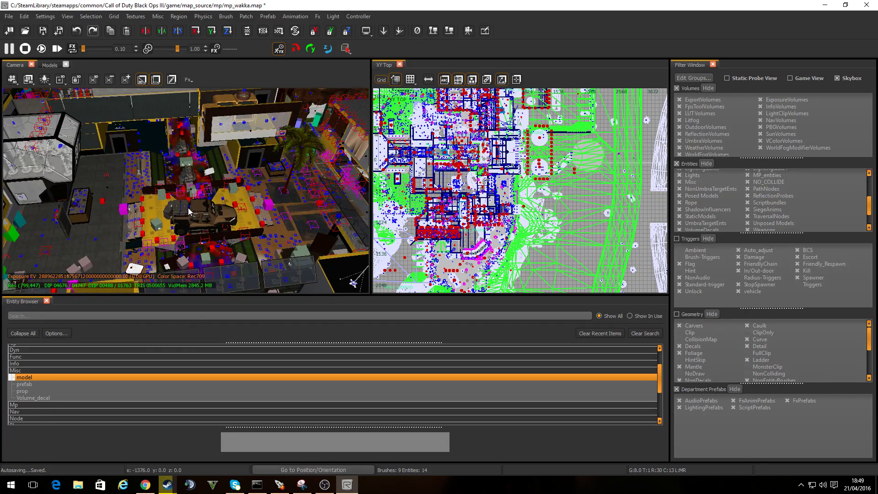
{"action": "right_click_drag", "start_coordinate": [199, 212], "coordinate": [199, 174]}
{"action": "left_click", "coordinate": [326, 487]}
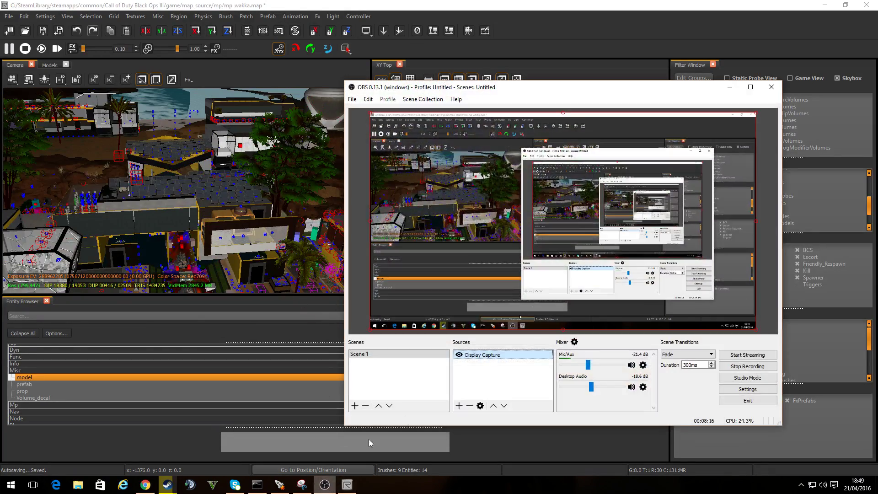